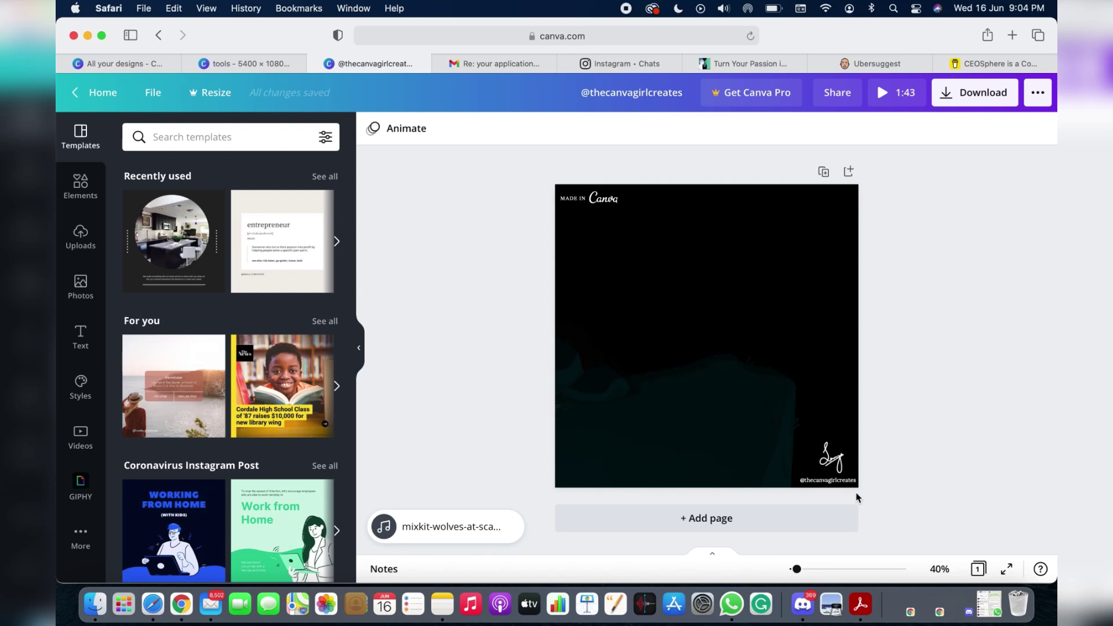
- Preview the finished moon, fox and tree animation full screen
{"action": "left_click", "coordinate": [893, 92]}
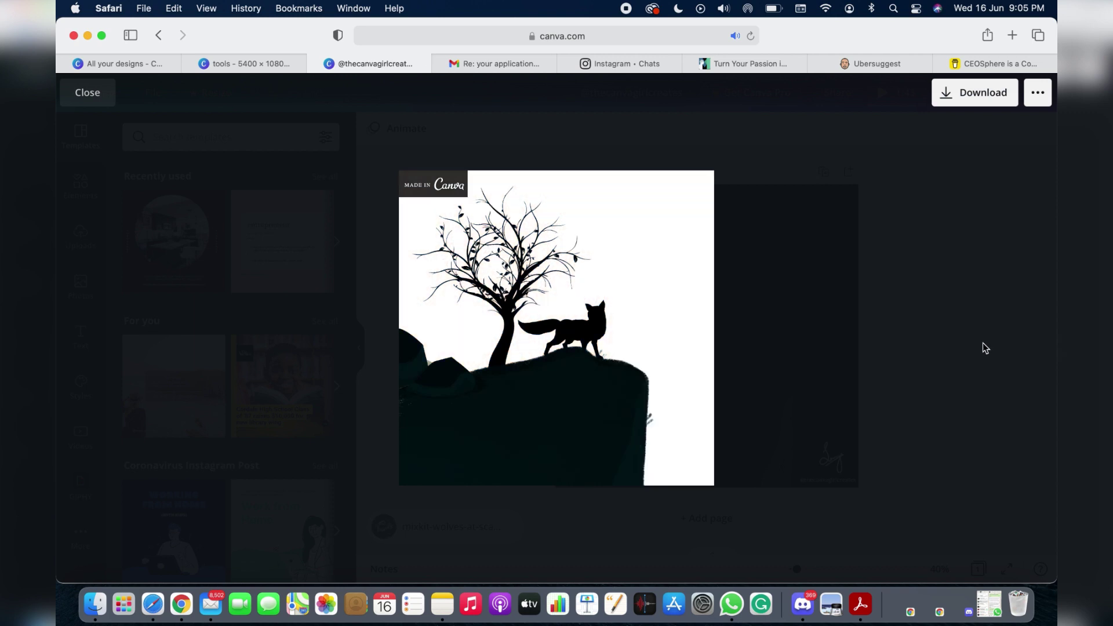
- Exit the preview, add a blank Page 2 and place the moon stock video on it
{"action": "left_click", "coordinate": [983, 343]}
{"action": "left_click", "coordinate": [666, 525]}
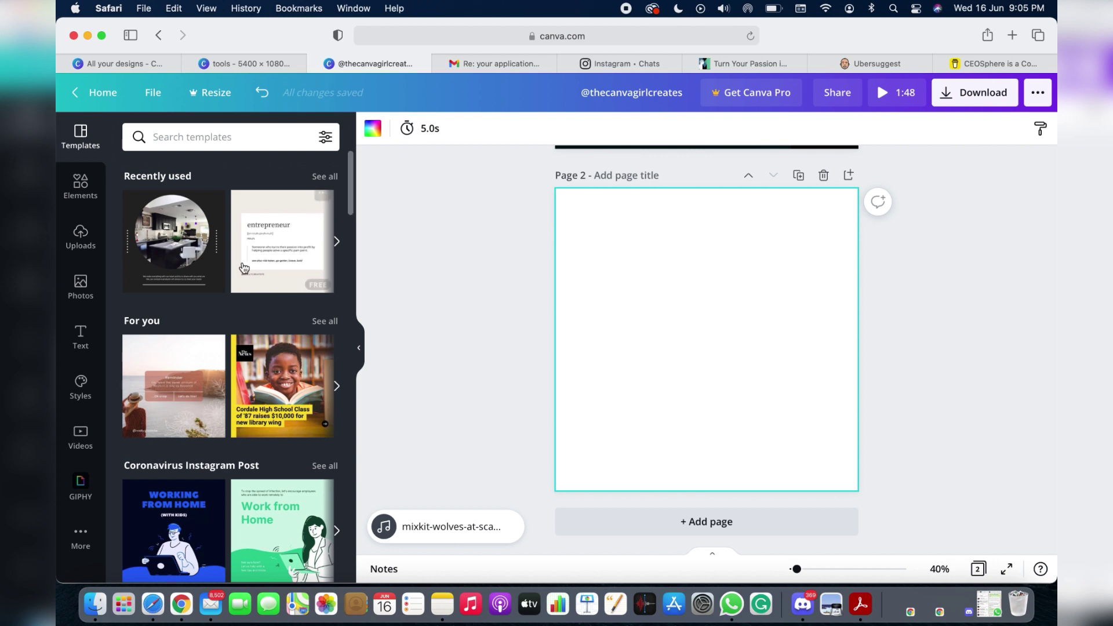
{"action": "left_click", "coordinate": [81, 439]}
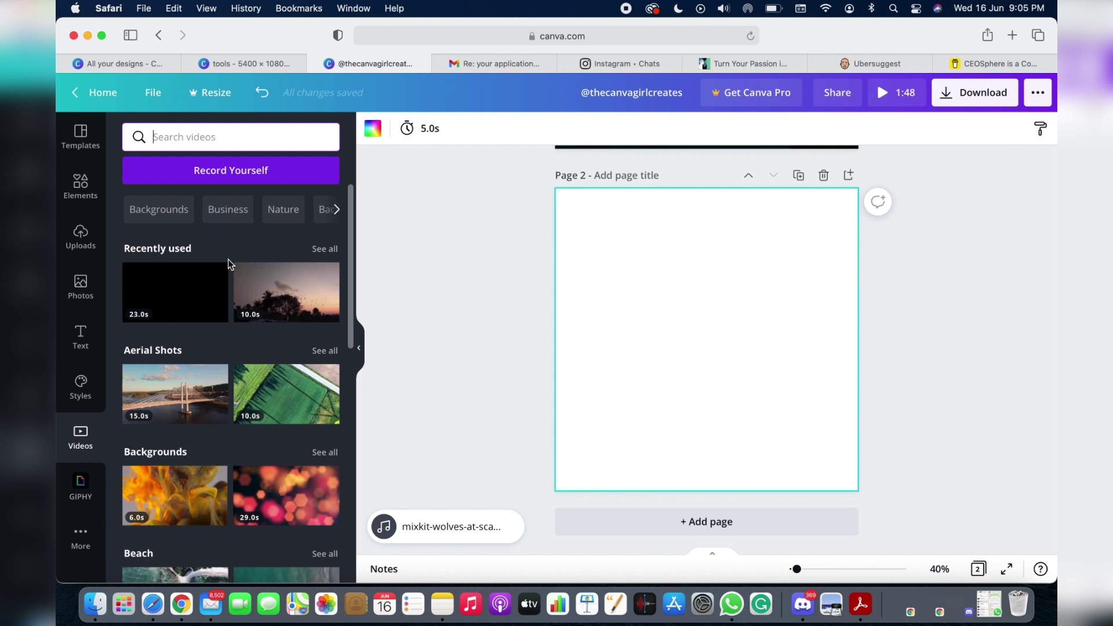
{"action": "left_click", "coordinate": [189, 296]}
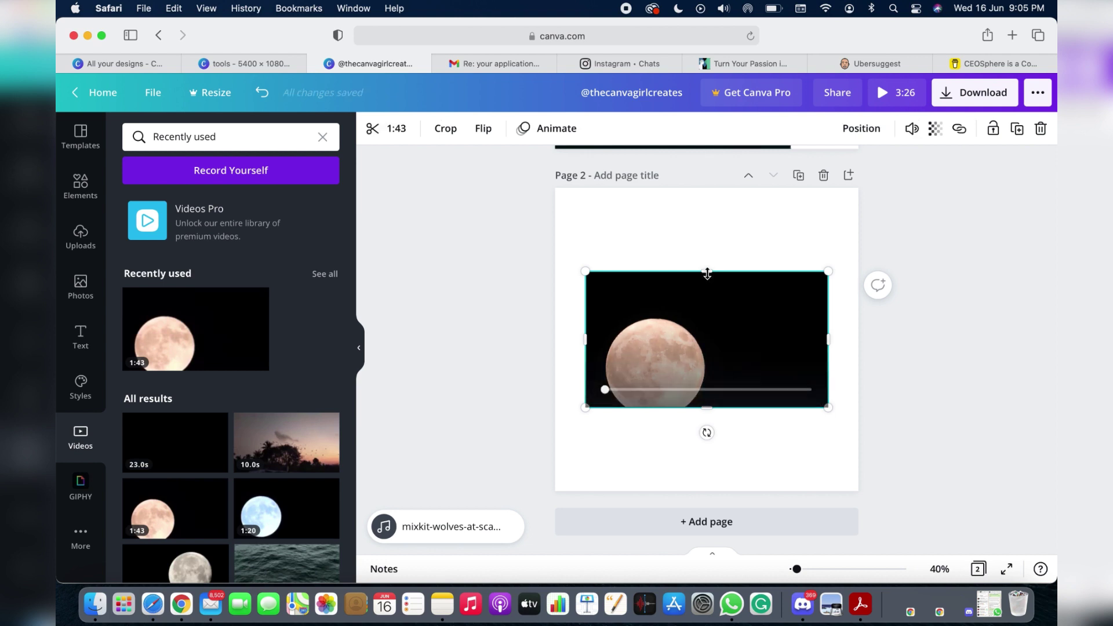
- Stretch the moon video out to Page 2's left, right and bottom edges
{"action": "left_click_drag", "start_coordinate": [707, 208], "coordinate": [706, 192]}
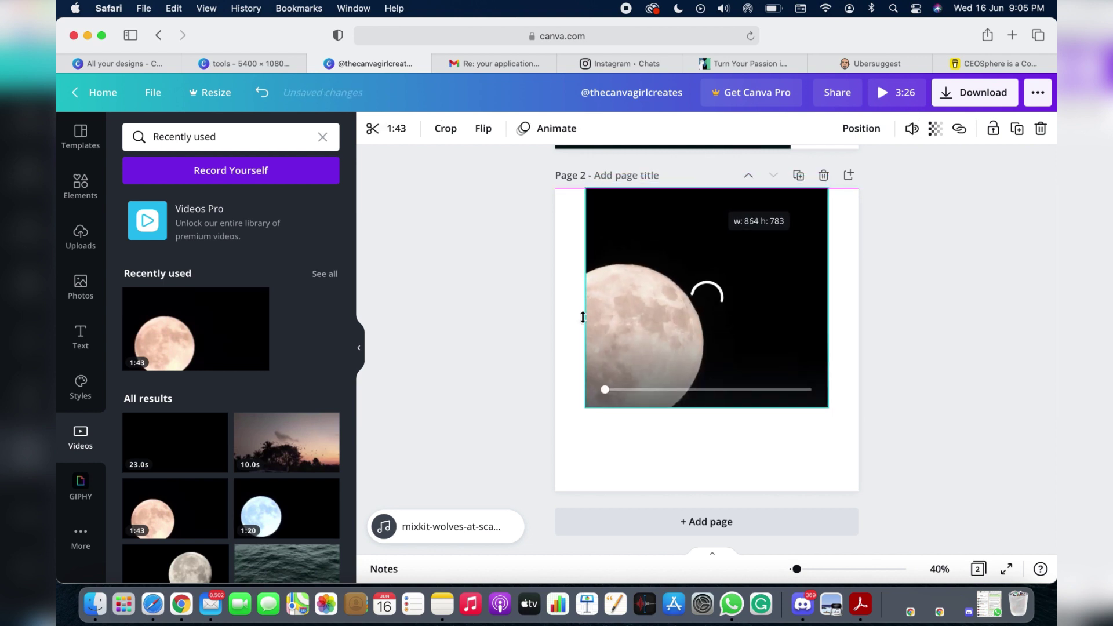
{"action": "left_click_drag", "start_coordinate": [585, 295], "coordinate": [551, 296]}
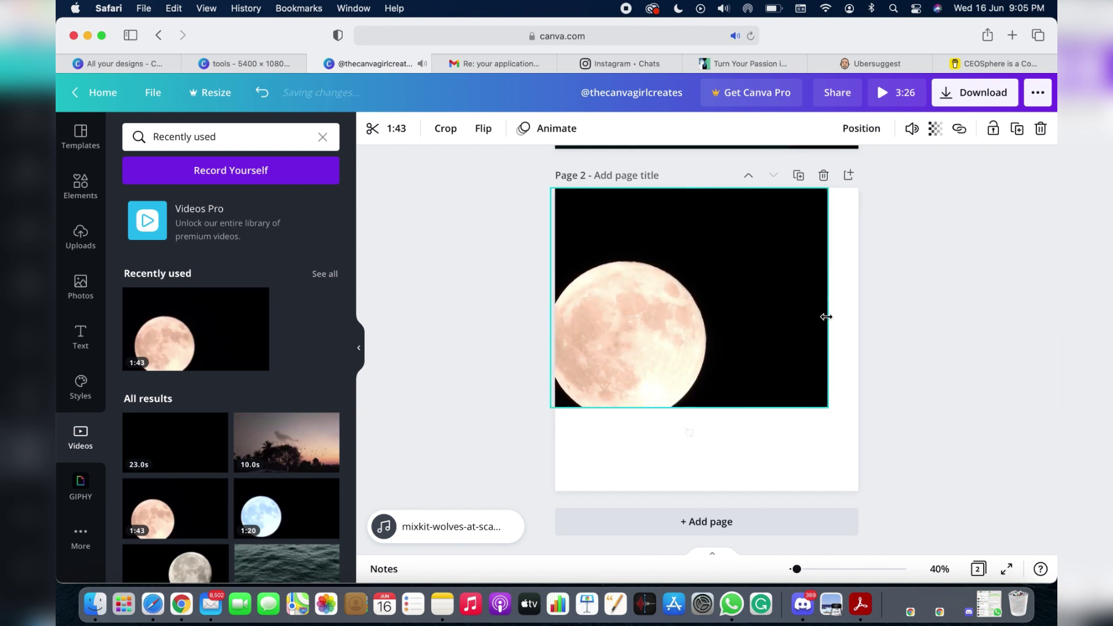
{"action": "left_click_drag", "start_coordinate": [828, 299], "coordinate": [859, 302]}
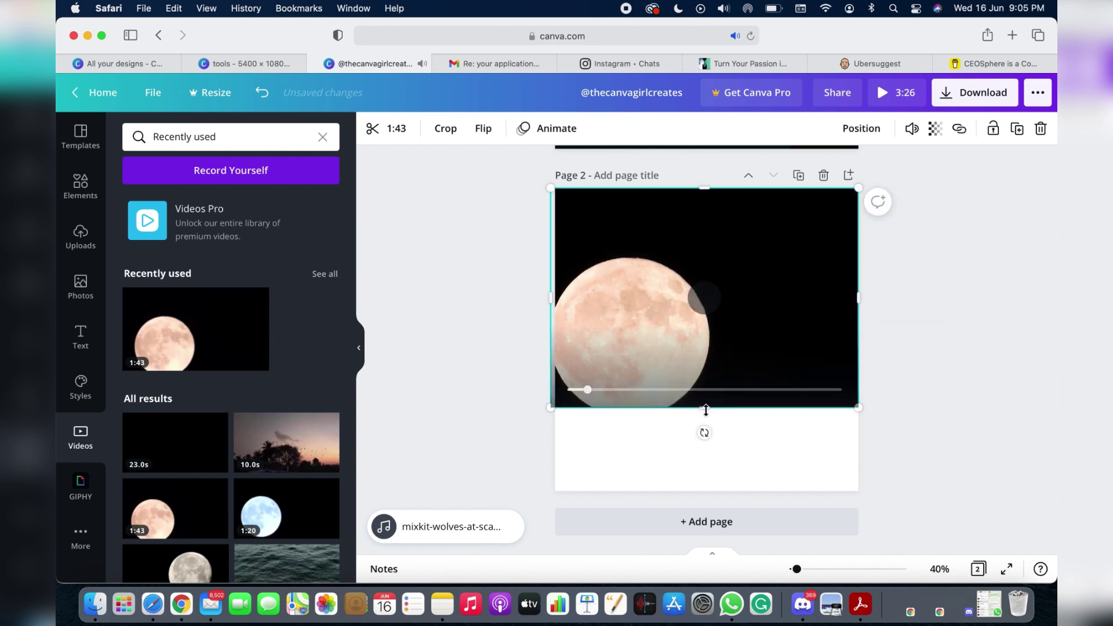
{"action": "left_click_drag", "start_coordinate": [706, 410], "coordinate": [703, 494]}
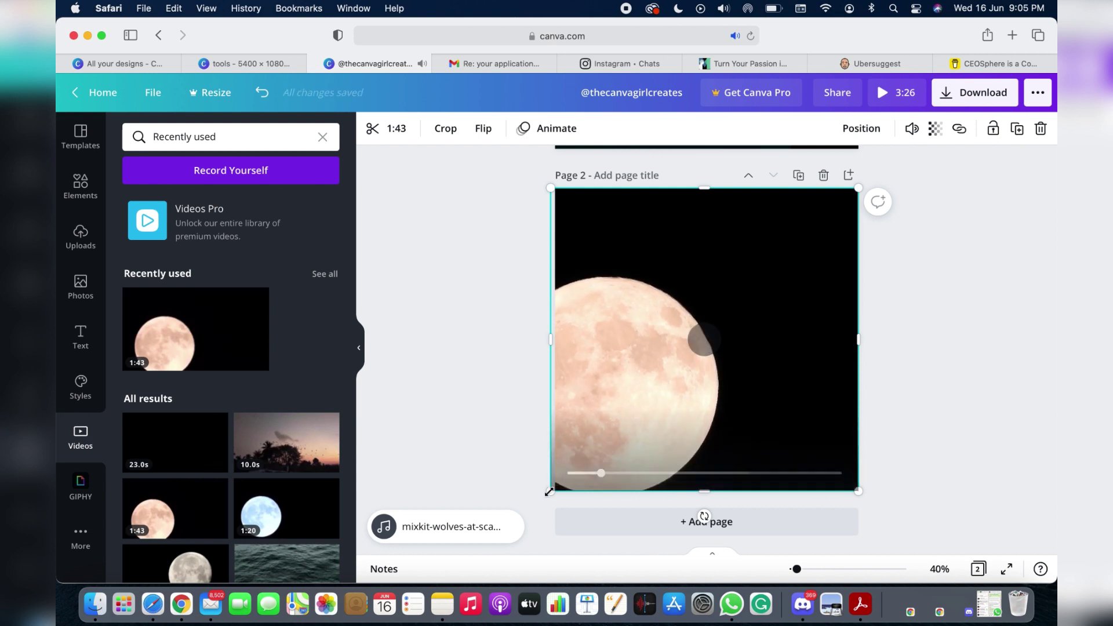
{"action": "left_click_drag", "start_coordinate": [551, 492], "coordinate": [442, 597]}
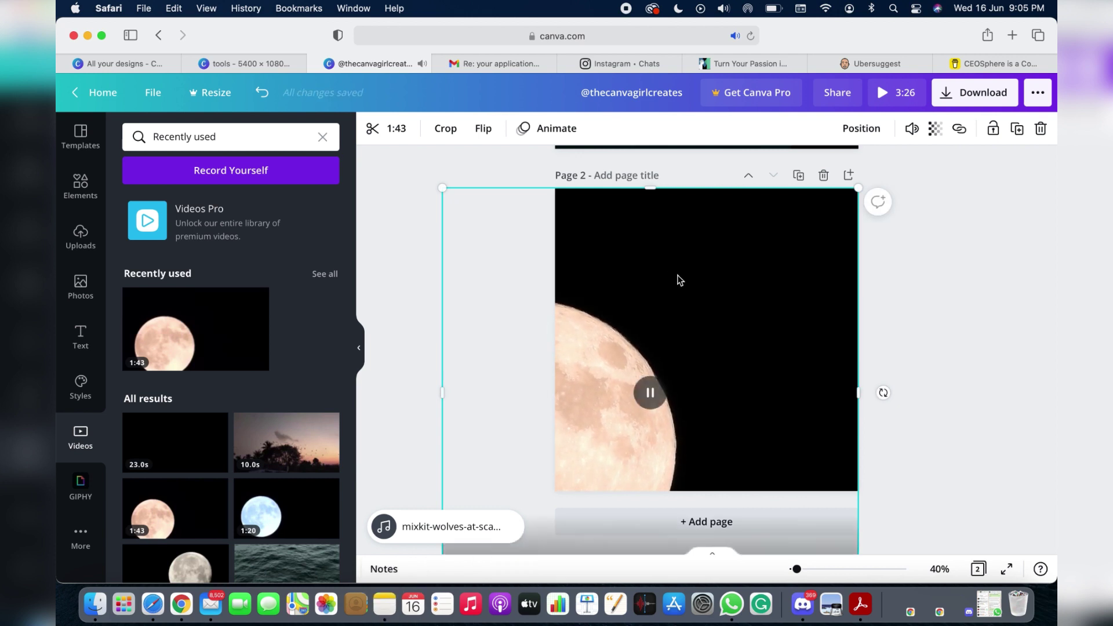
- Shift the moon down-left and align the video's top and sides to fill the page
{"action": "left_click_drag", "start_coordinate": [678, 278], "coordinate": [679, 335]}
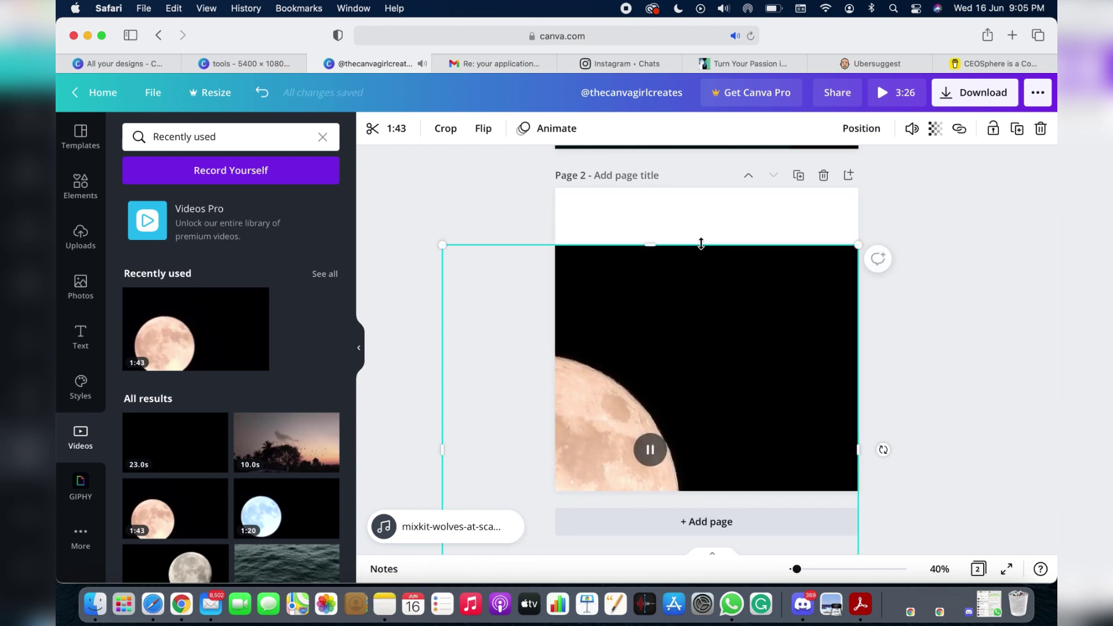
{"action": "left_click_drag", "start_coordinate": [653, 223], "coordinate": [653, 189]}
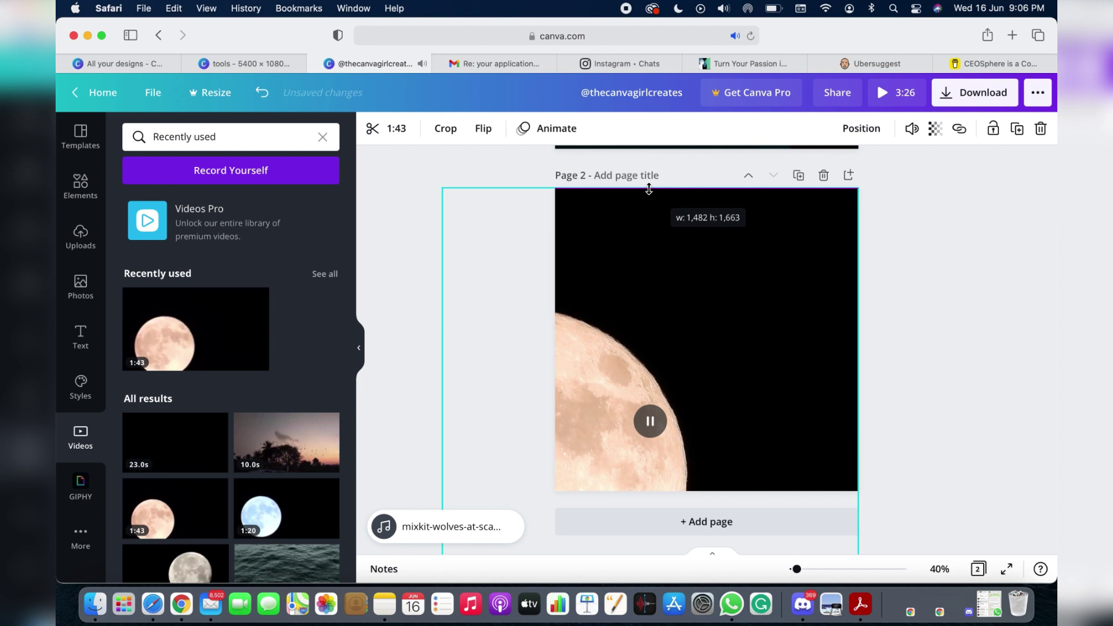
{"action": "left_click_drag", "start_coordinate": [695, 284], "coordinate": [658, 349]}
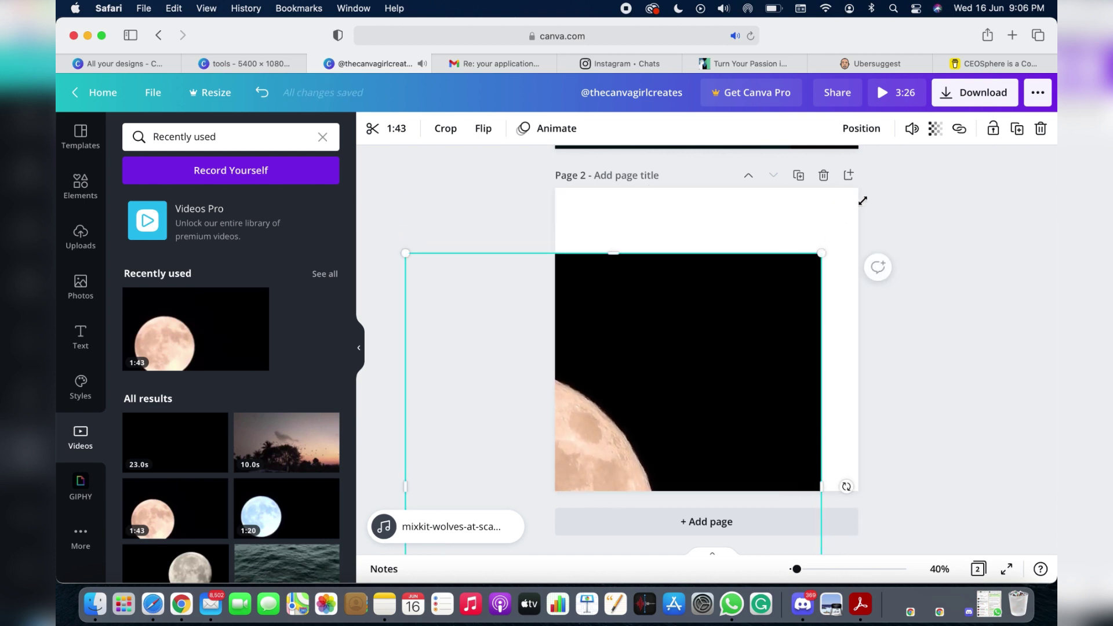
{"action": "left_click_drag", "start_coordinate": [863, 200], "coordinate": [860, 210]}
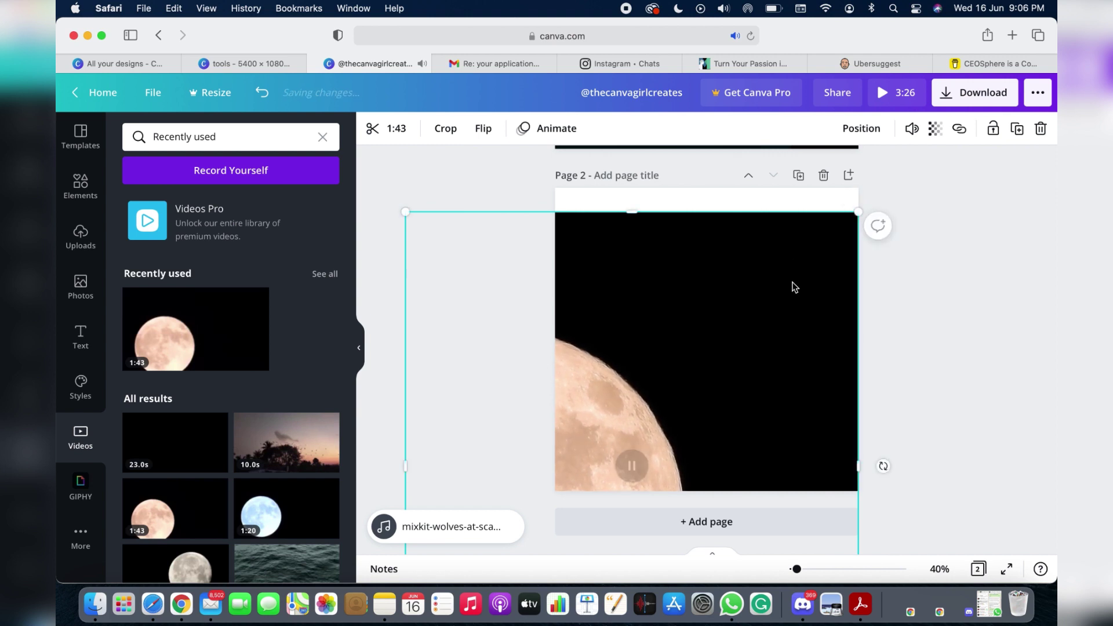
{"action": "left_click_drag", "start_coordinate": [793, 266], "coordinate": [792, 254]}
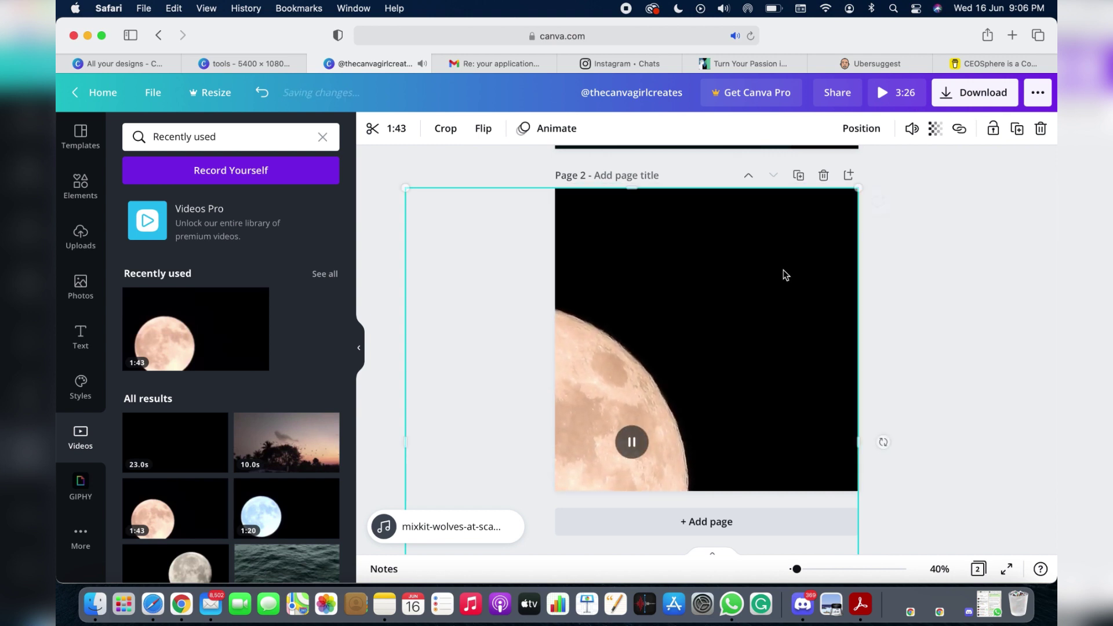
{"action": "scroll", "coordinate": [611, 393], "scroll_direction": "down", "scroll_amount": 5}
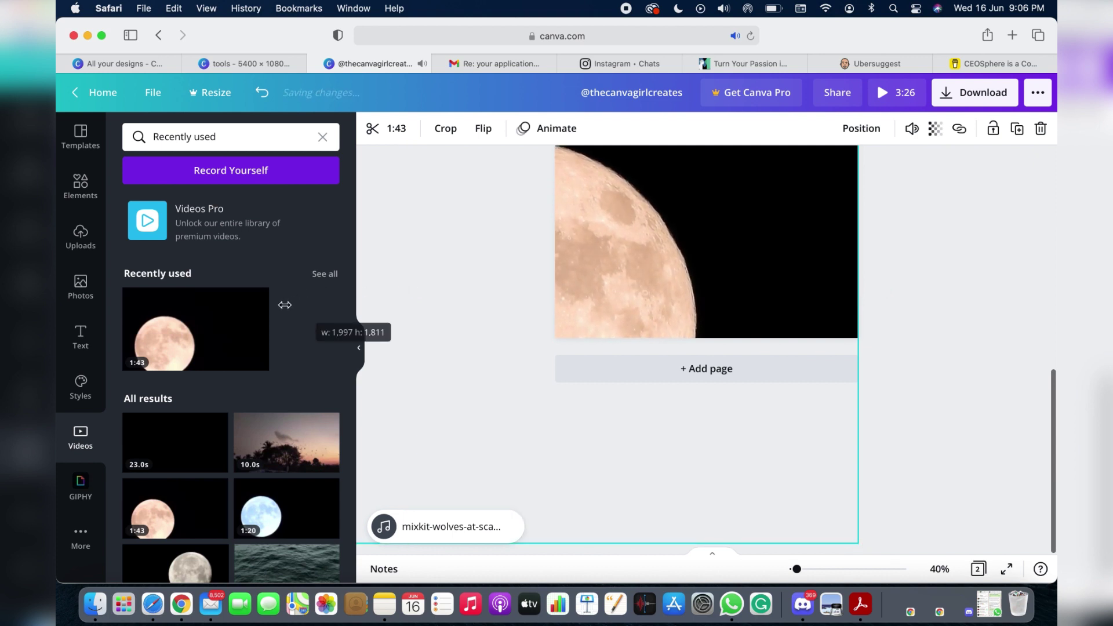
{"action": "left_click_drag", "start_coordinate": [313, 291], "coordinate": [290, 336]}
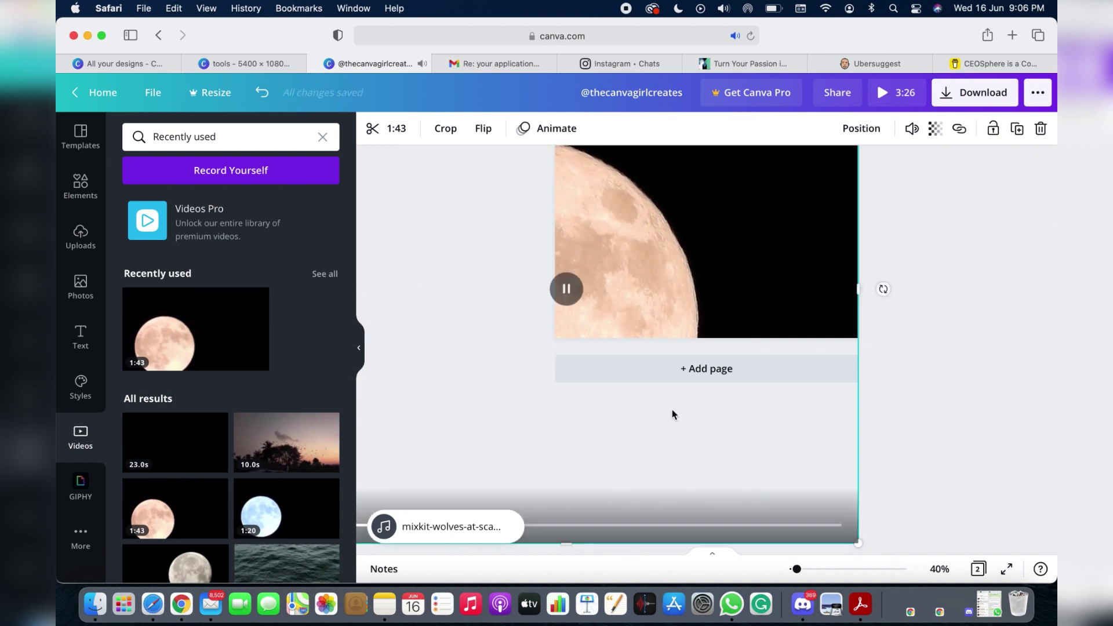
{"action": "left_click", "coordinate": [949, 323]}
{"action": "scroll", "coordinate": [948, 324], "scroll_direction": "up", "scroll_amount": 4}
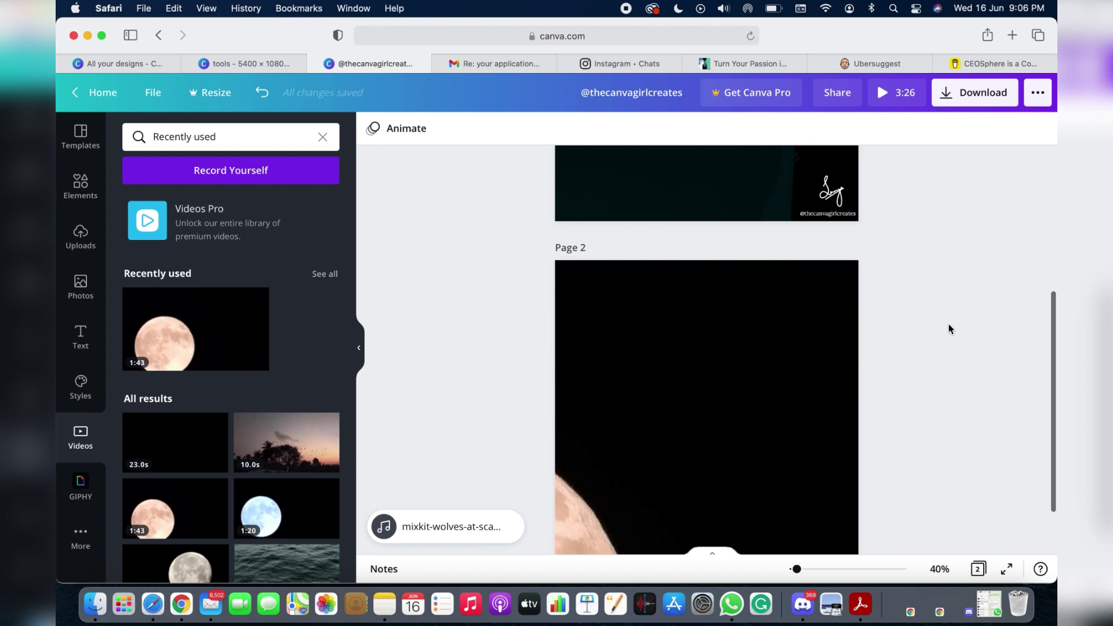
{"action": "scroll", "coordinate": [949, 323], "scroll_direction": "down", "scroll_amount": 2}
- Fade the moon video to transparency 32, leaving a pale grey wash
{"action": "left_click", "coordinate": [770, 283]}
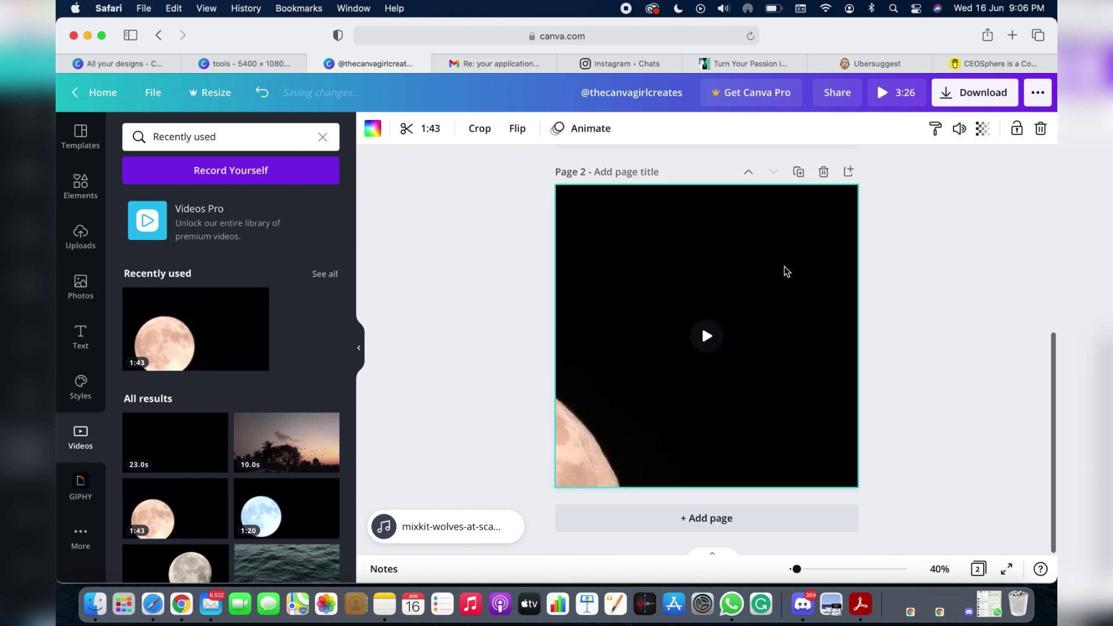
{"action": "left_click", "coordinate": [981, 136]}
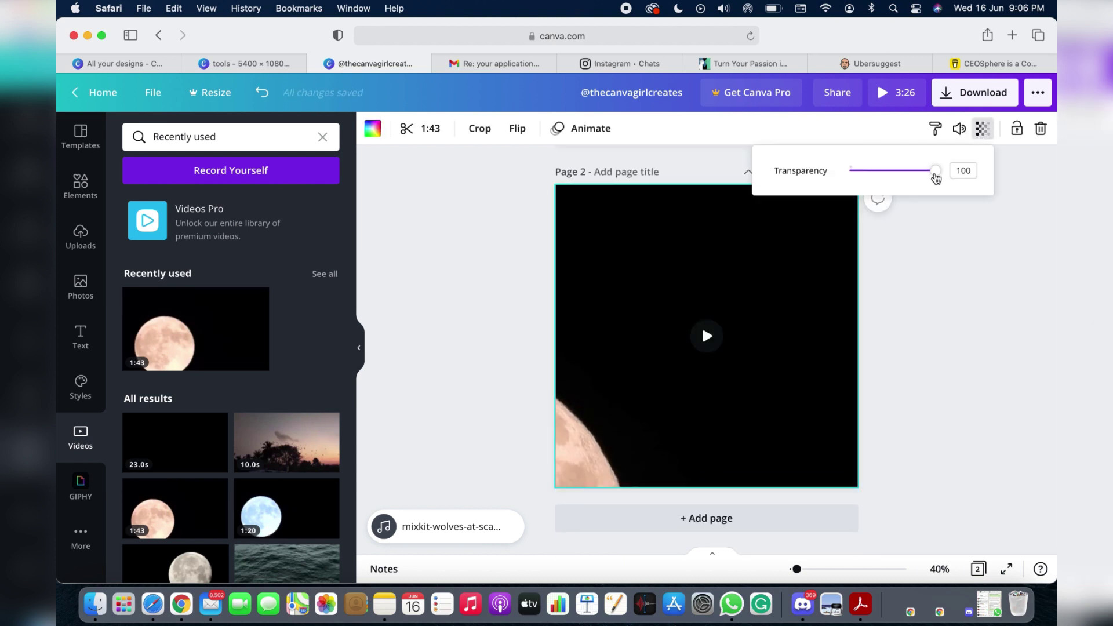
{"action": "left_click_drag", "start_coordinate": [935, 172], "coordinate": [879, 172]}
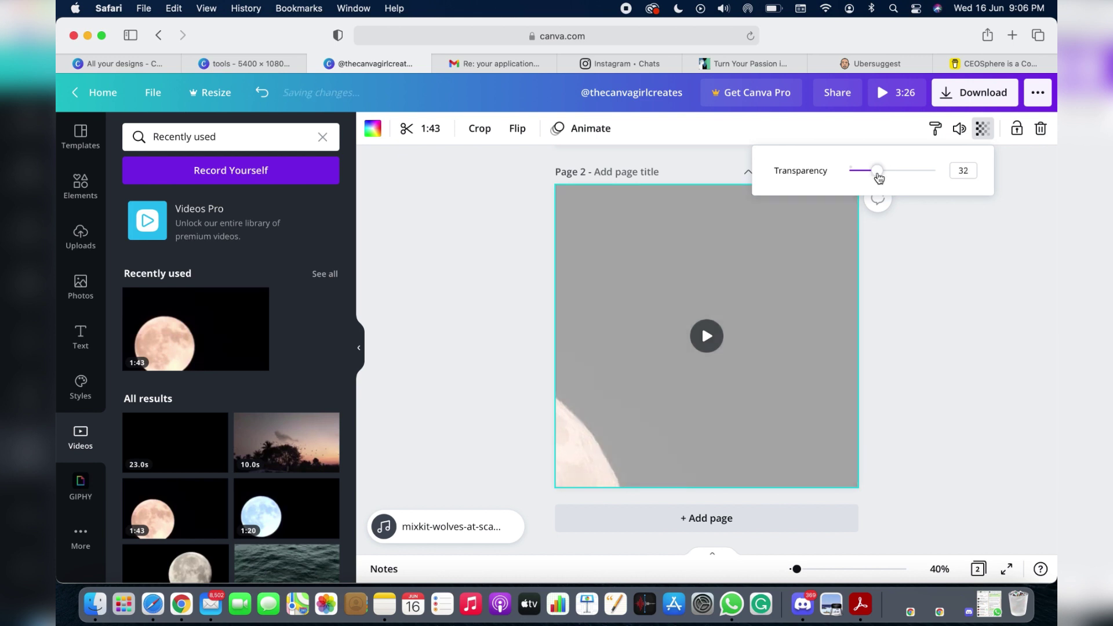
{"action": "left_click", "coordinate": [950, 346]}
{"action": "left_click", "coordinate": [950, 346]}
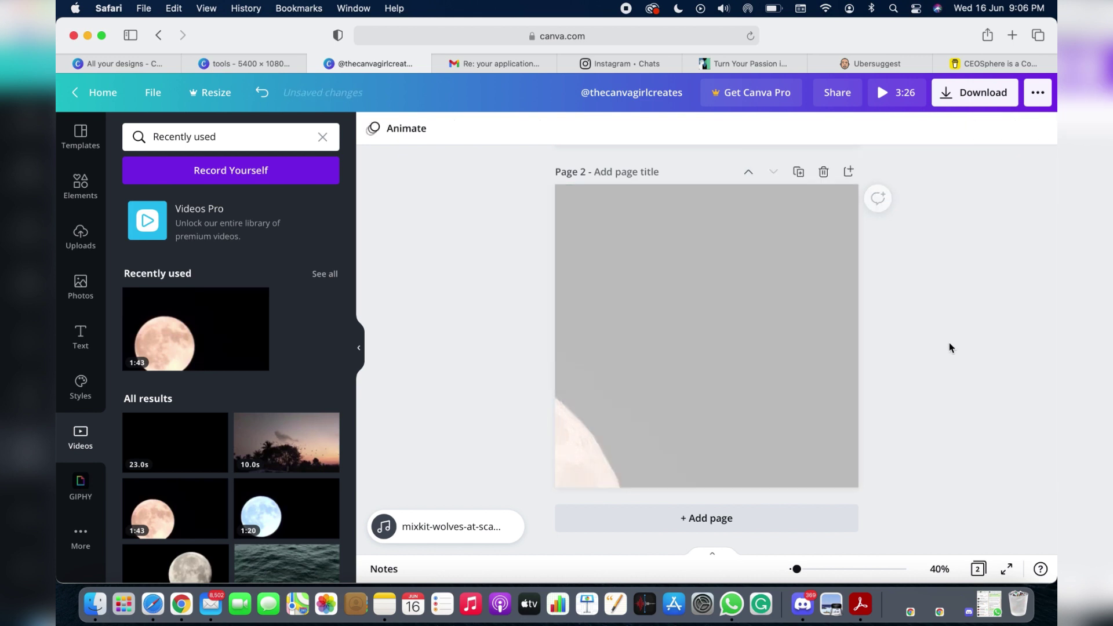
{"action": "mouse_move", "coordinate": [175, 442]}
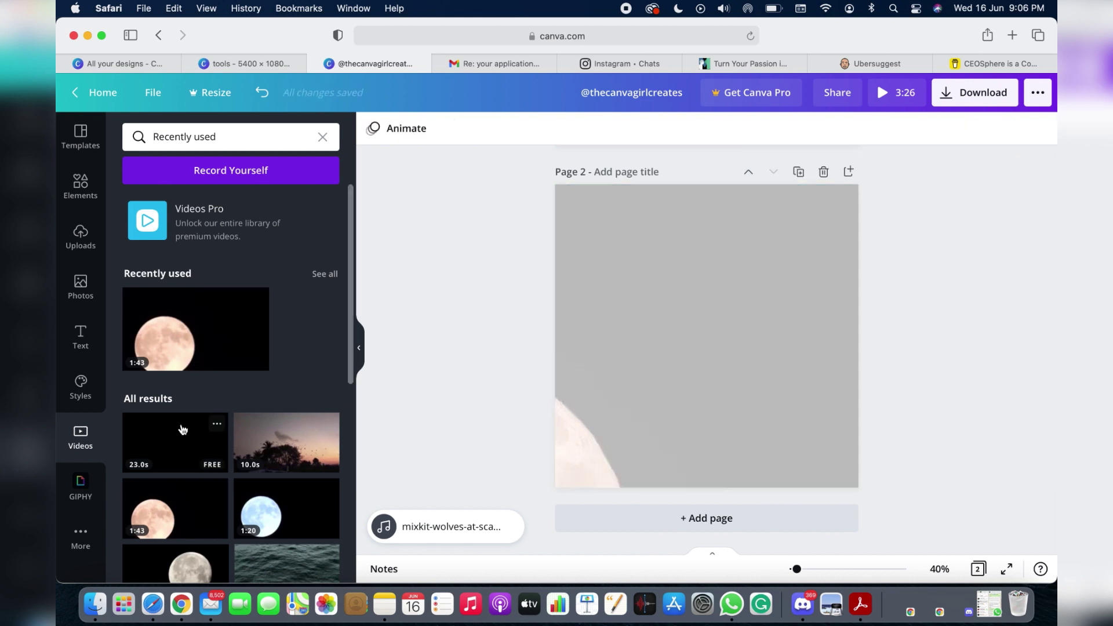
{"action": "left_click", "coordinate": [80, 186]}
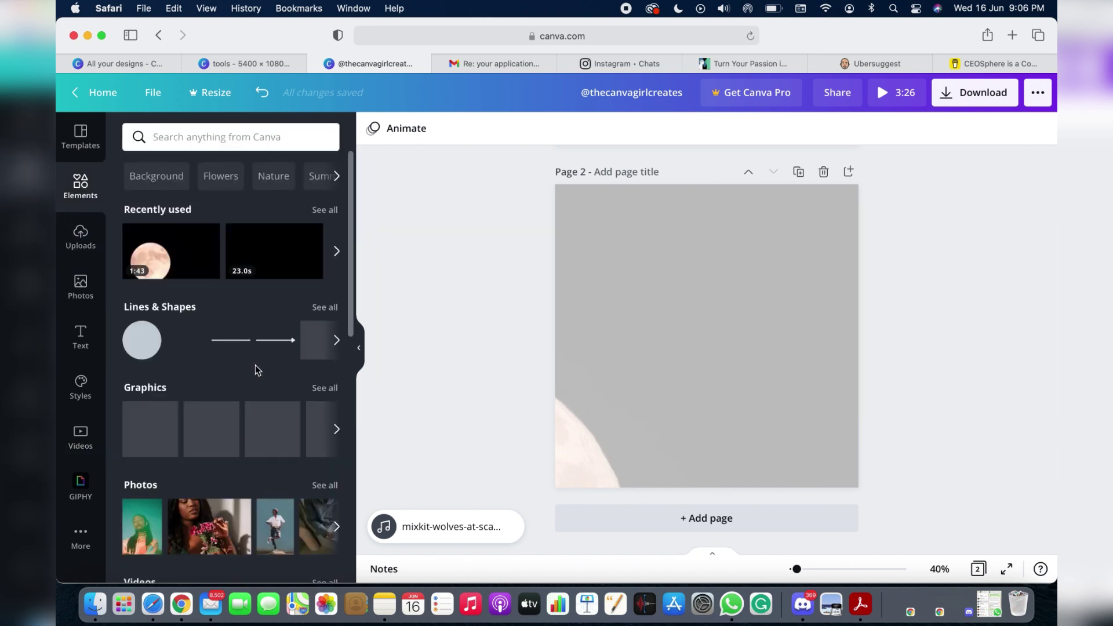
{"action": "left_click", "coordinate": [208, 137]}
{"action": "type", "text": "cliff"}
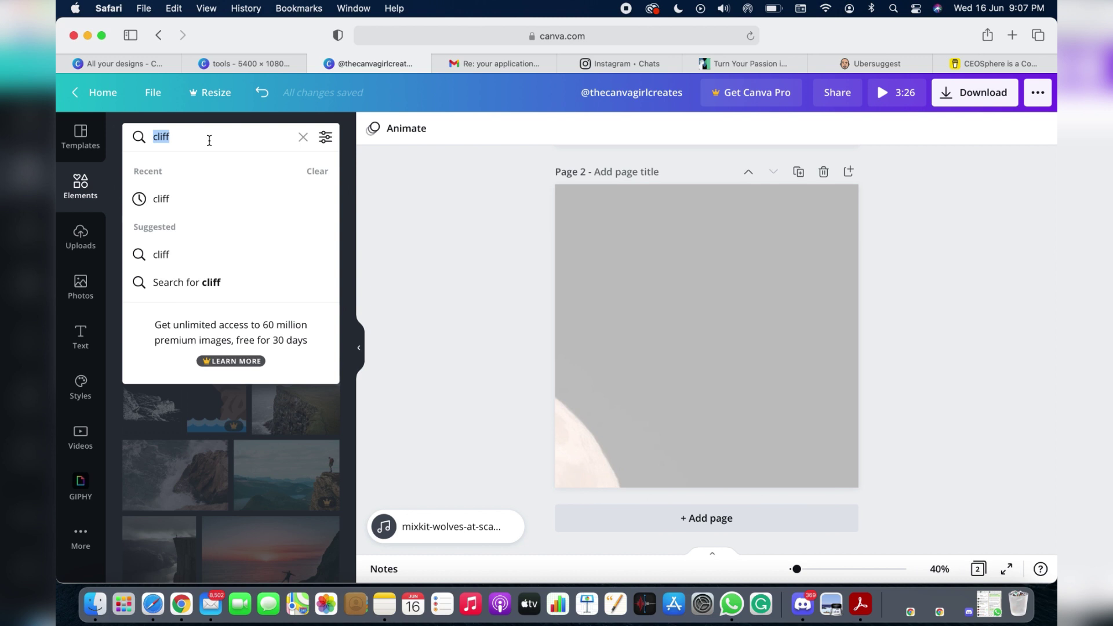
{"action": "type", "text": "rocks"}
{"action": "key", "text": "Return"}
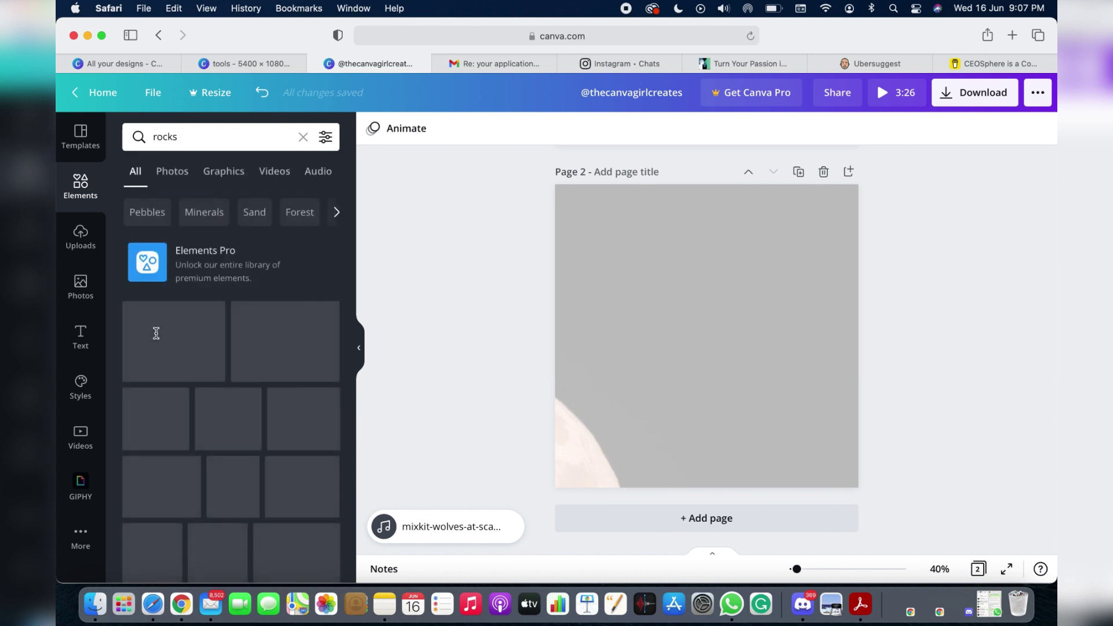
{"action": "scroll", "coordinate": [224, 389], "scroll_direction": "down", "scroll_amount": 1}
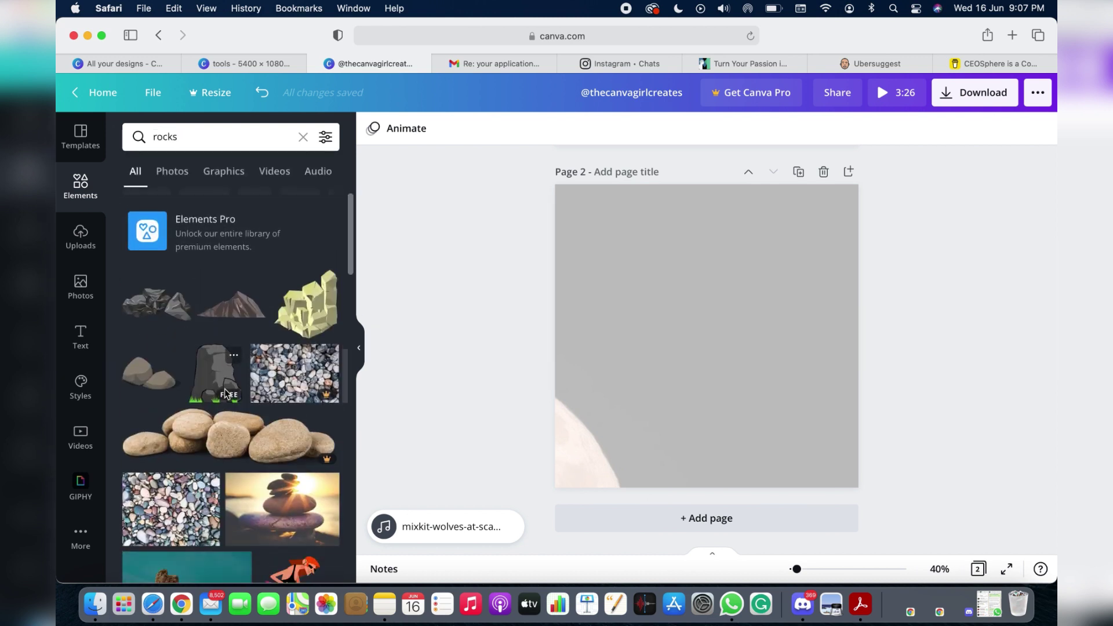
{"action": "scroll", "coordinate": [224, 388], "scroll_direction": "down", "scroll_amount": 1}
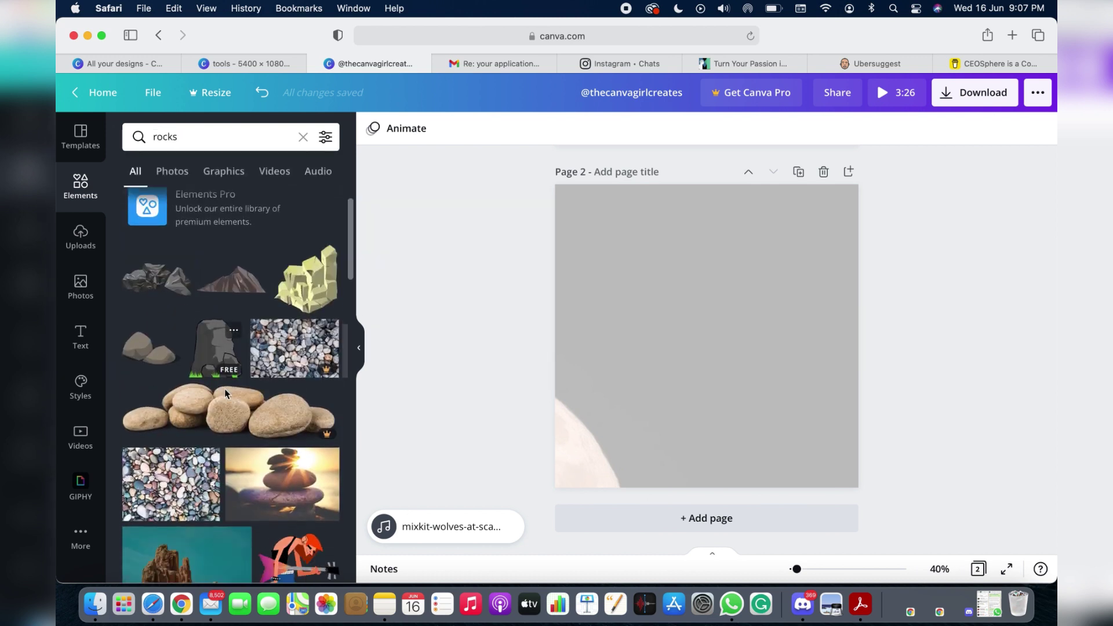
{"action": "left_click", "coordinate": [238, 283]}
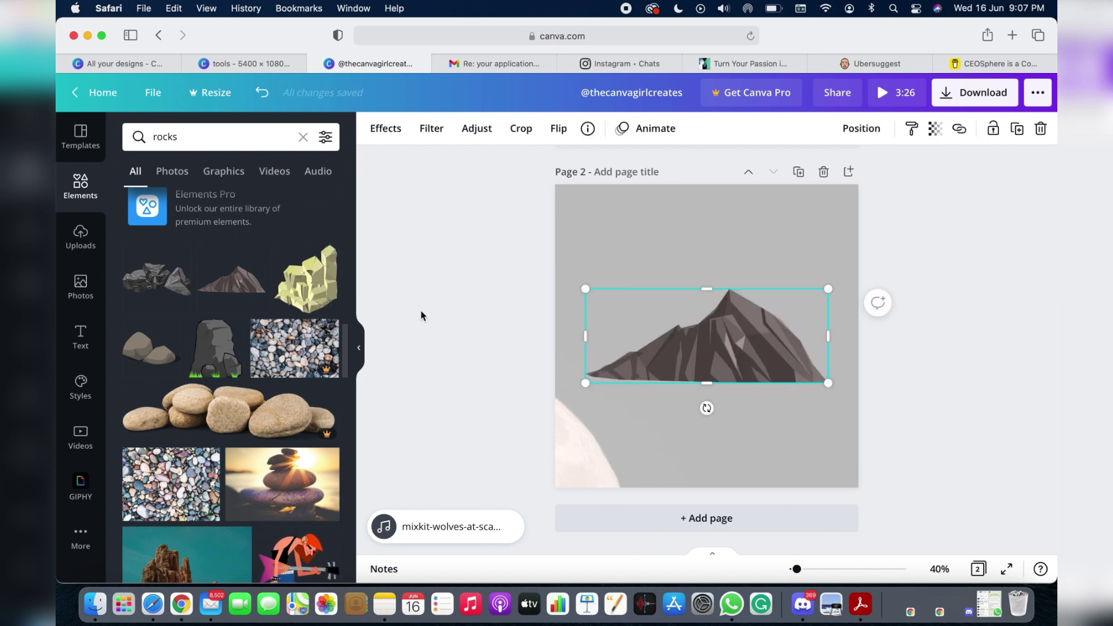
{"action": "key", "text": "BackSpace"}
{"action": "scroll", "coordinate": [261, 324], "scroll_direction": "down", "scroll_amount": 1}
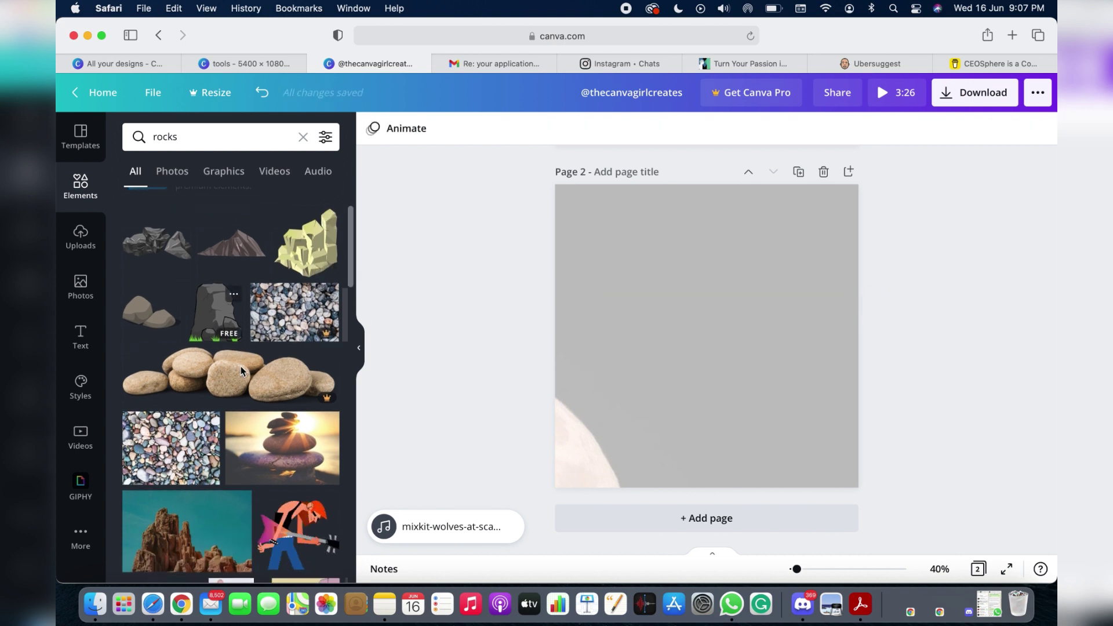
{"action": "scroll", "coordinate": [243, 371], "scroll_direction": "down", "scroll_amount": 1}
{"action": "scroll", "coordinate": [243, 372], "scroll_direction": "down", "scroll_amount": 1}
{"action": "scroll", "coordinate": [242, 371], "scroll_direction": "down", "scroll_amount": 4}
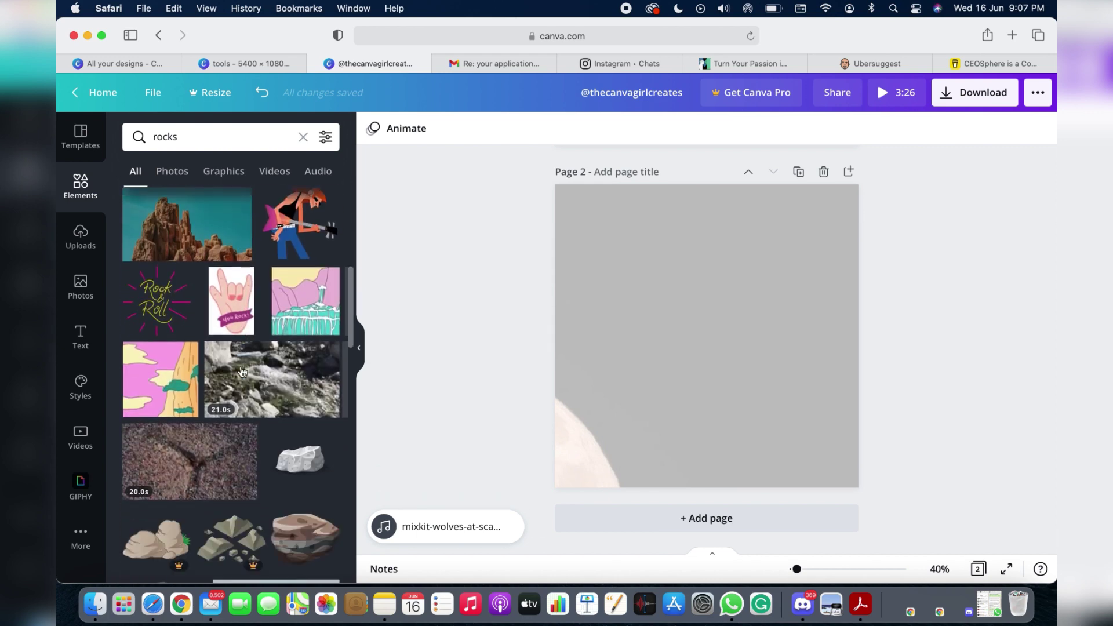
{"action": "scroll", "coordinate": [242, 371], "scroll_direction": "down", "scroll_amount": 2}
{"action": "scroll", "coordinate": [242, 371], "scroll_direction": "down", "scroll_amount": 1}
- Add a red rock graphic, enlarge it and rest it on Page 2's bottom edge
{"action": "left_click", "coordinate": [242, 371]}
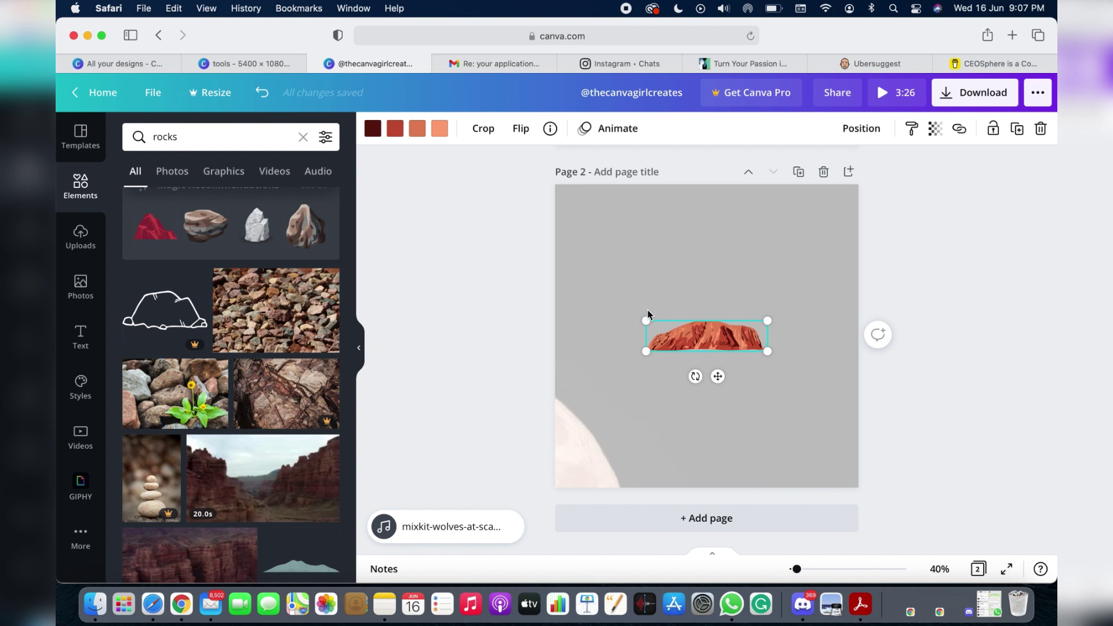
{"action": "left_click_drag", "start_coordinate": [646, 321], "coordinate": [522, 289]}
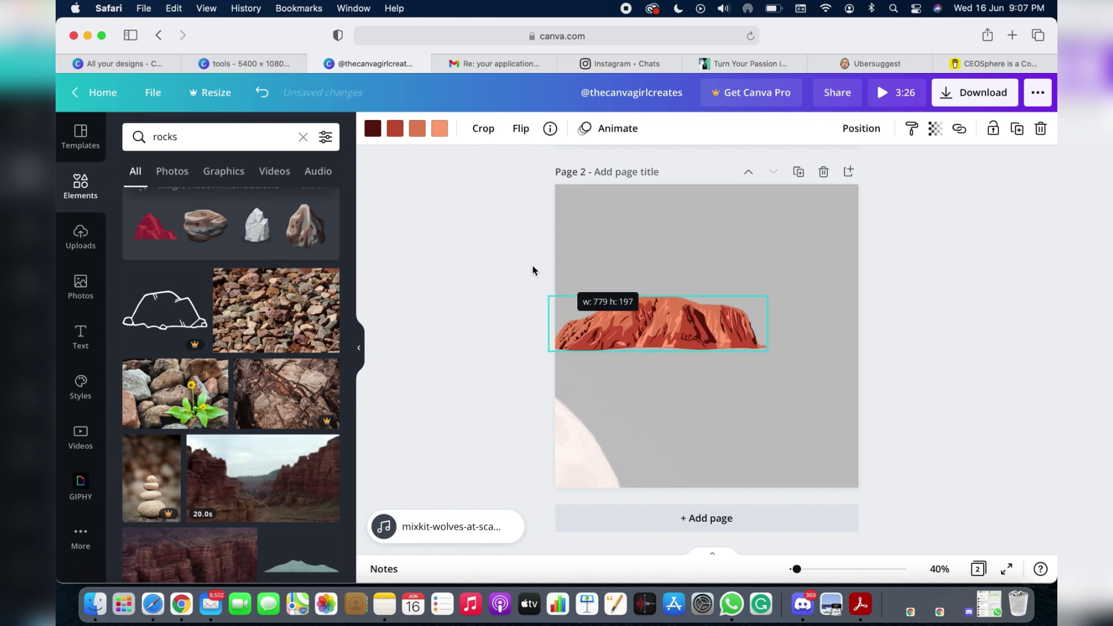
{"action": "left_click_drag", "start_coordinate": [664, 333], "coordinate": [653, 470]}
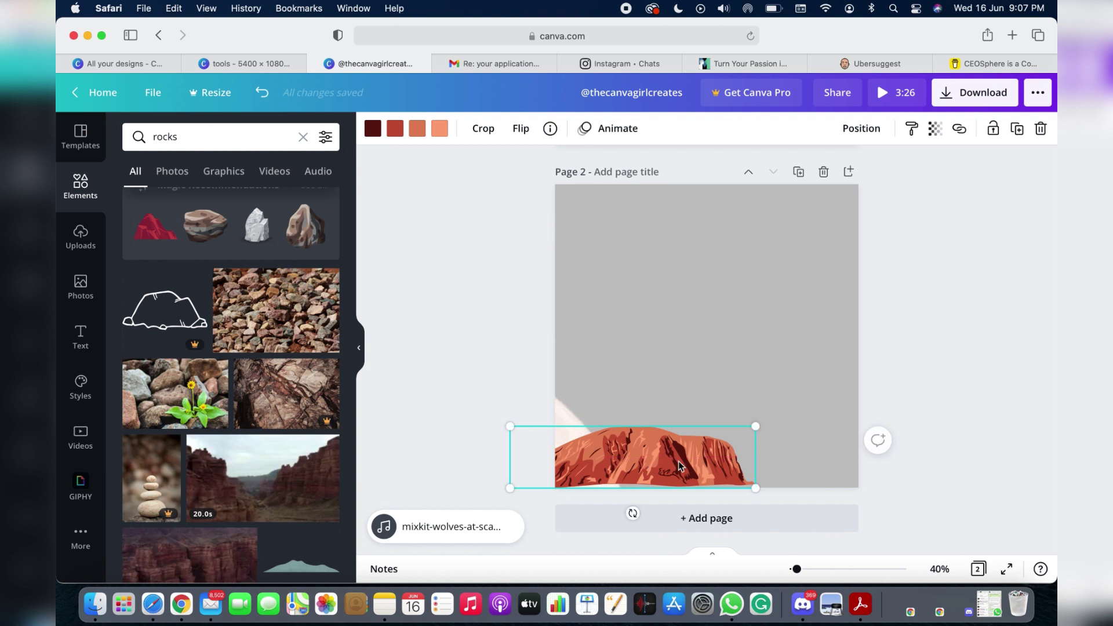
{"action": "left_click_drag", "start_coordinate": [680, 470], "coordinate": [678, 471]}
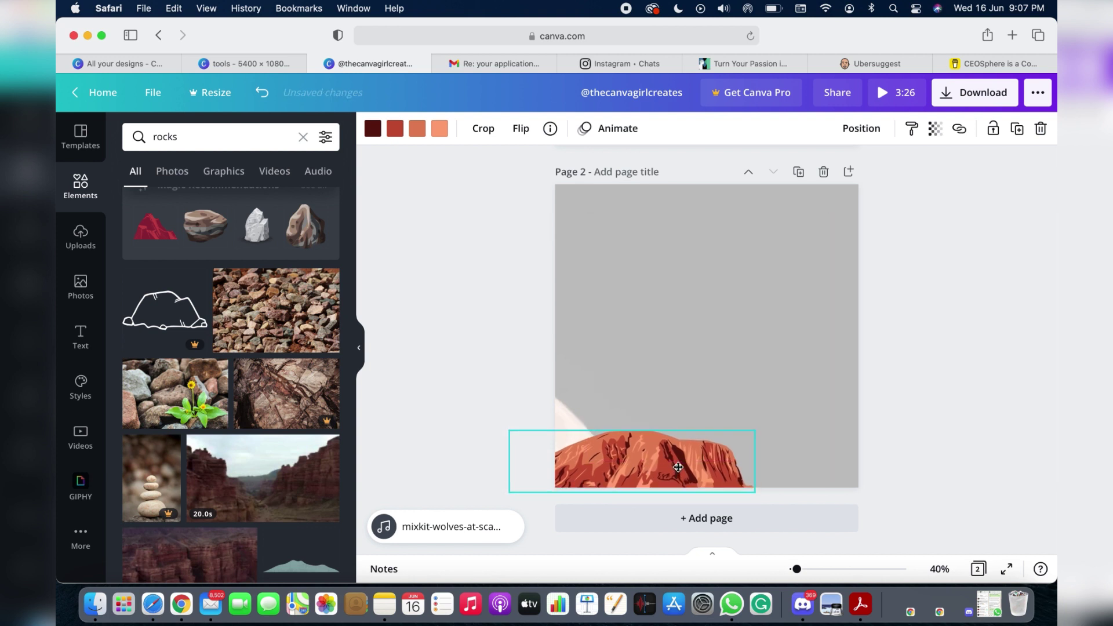
- Recolour the rock's dark red, red, orange and light orange tones to near-black
{"action": "left_click", "coordinate": [373, 131]}
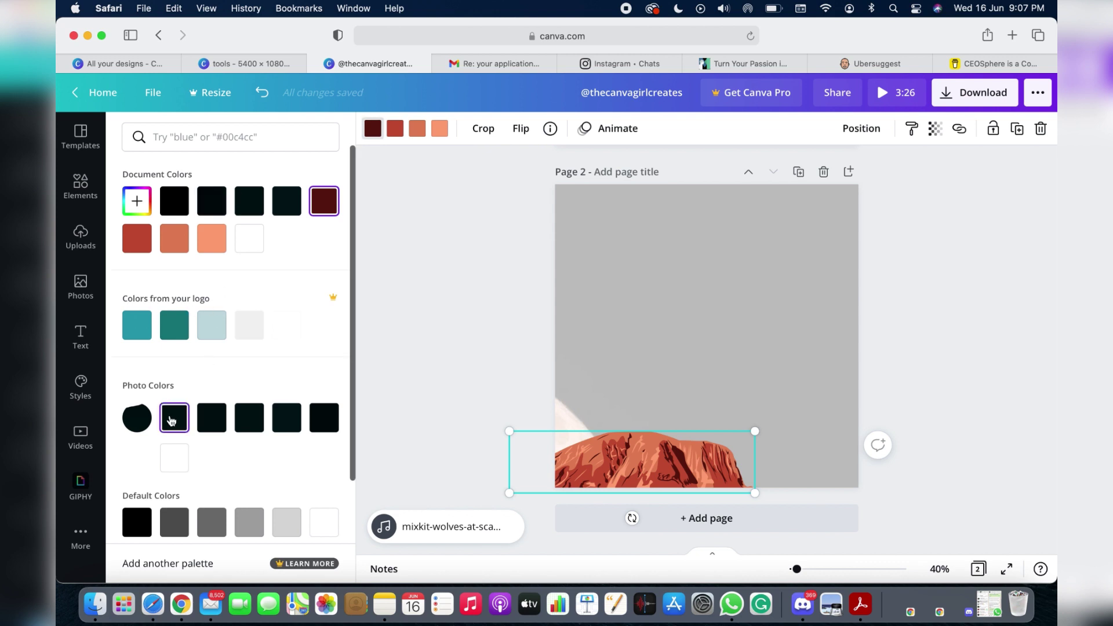
{"action": "left_click", "coordinate": [173, 419]}
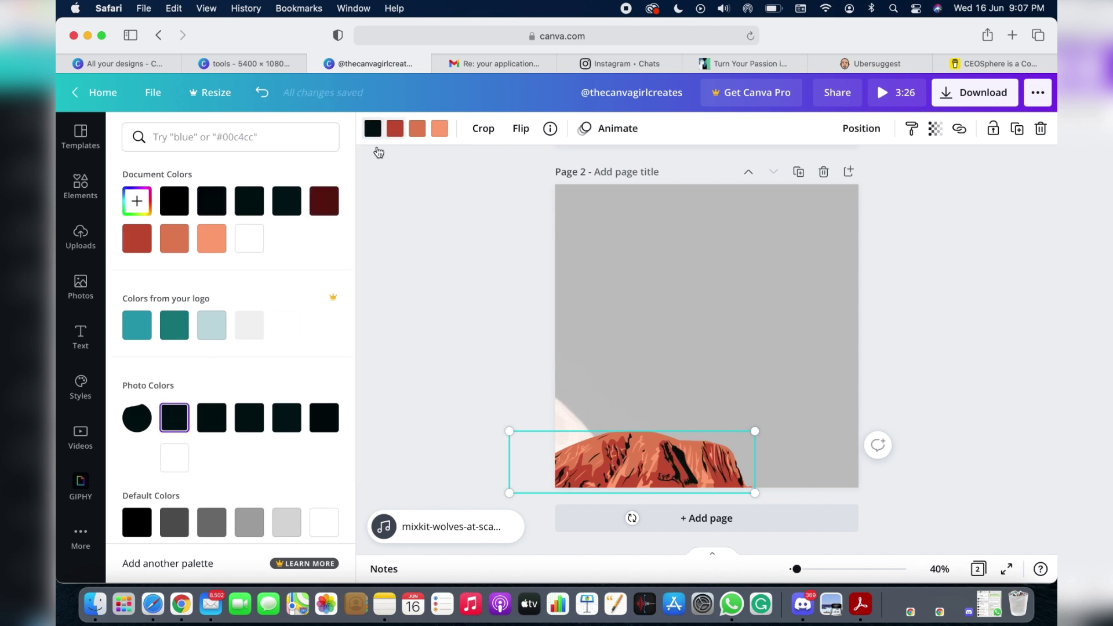
{"action": "left_click", "coordinate": [324, 418]}
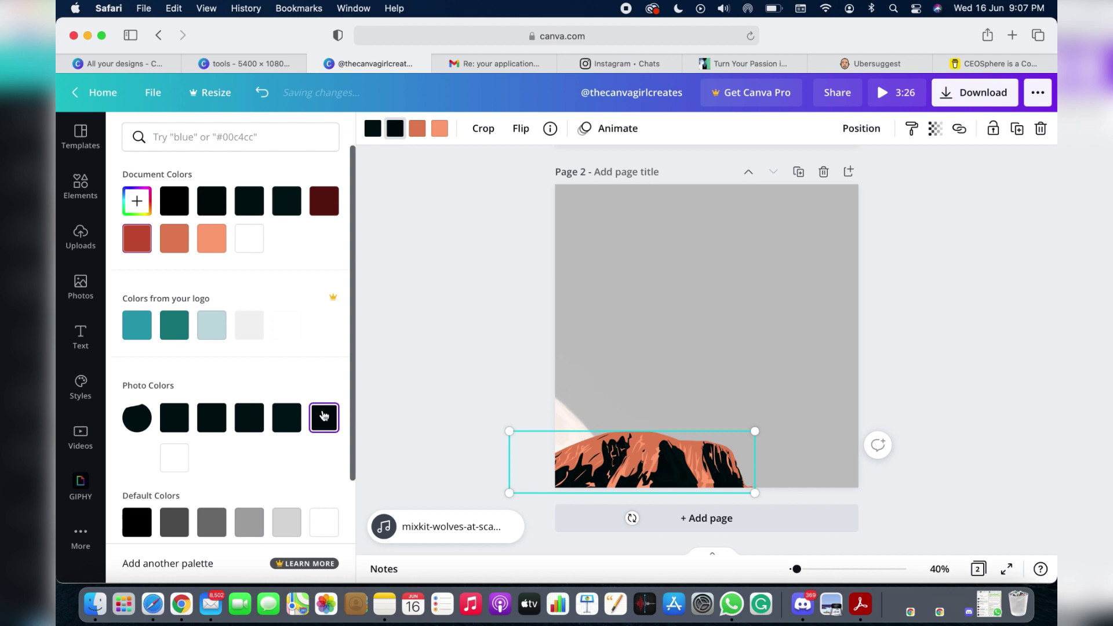
{"action": "left_click", "coordinate": [416, 132]}
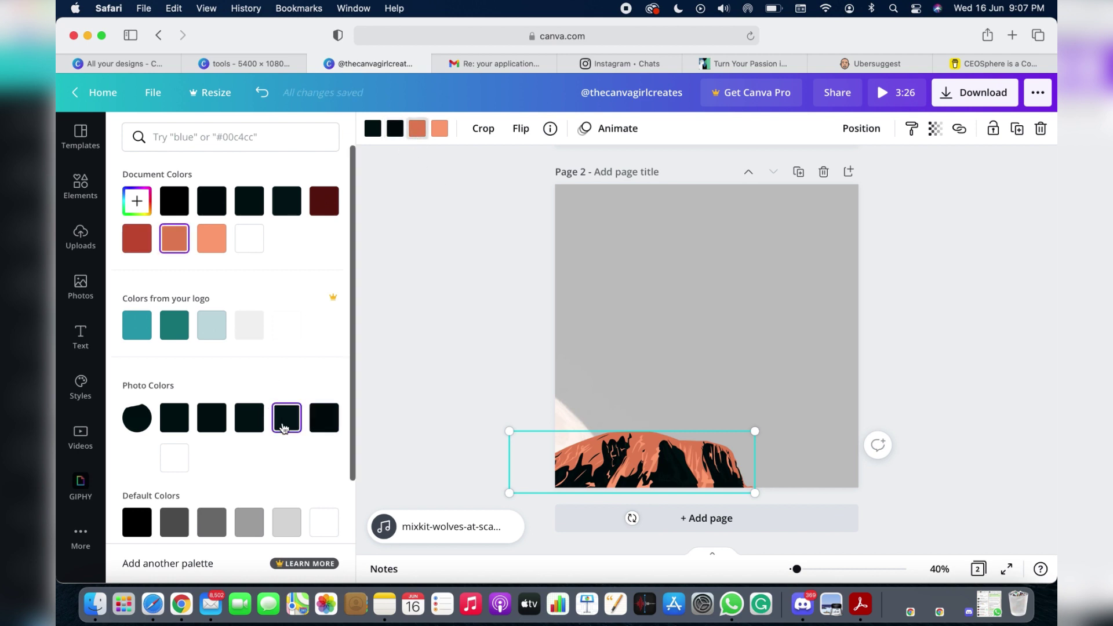
{"action": "left_click", "coordinate": [284, 428]}
{"action": "left_click", "coordinate": [439, 131]}
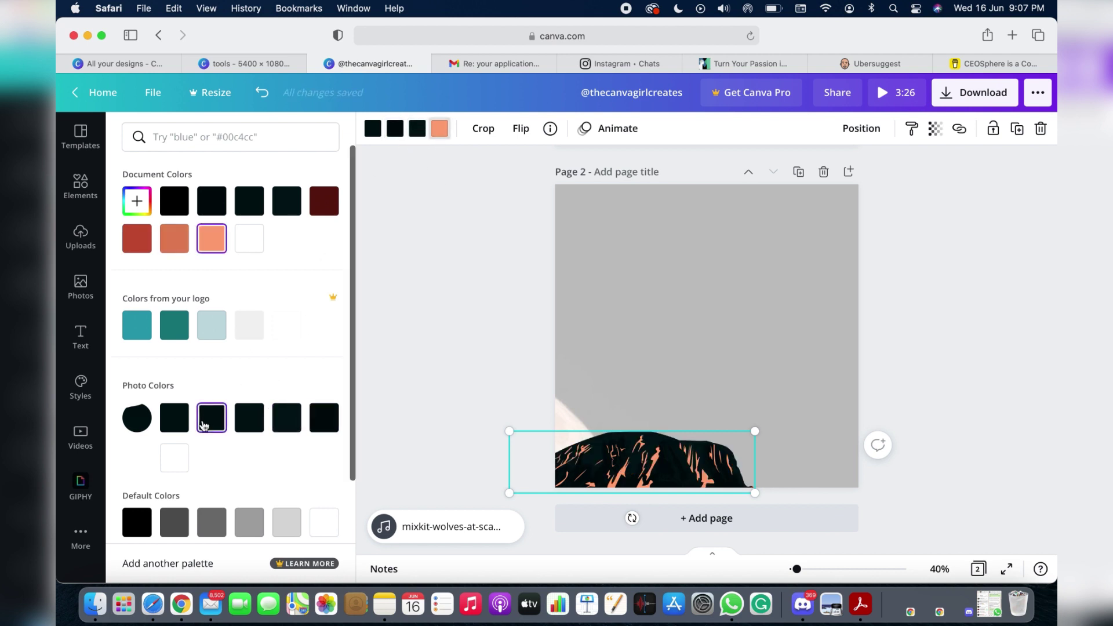
{"action": "left_click", "coordinate": [211, 418]}
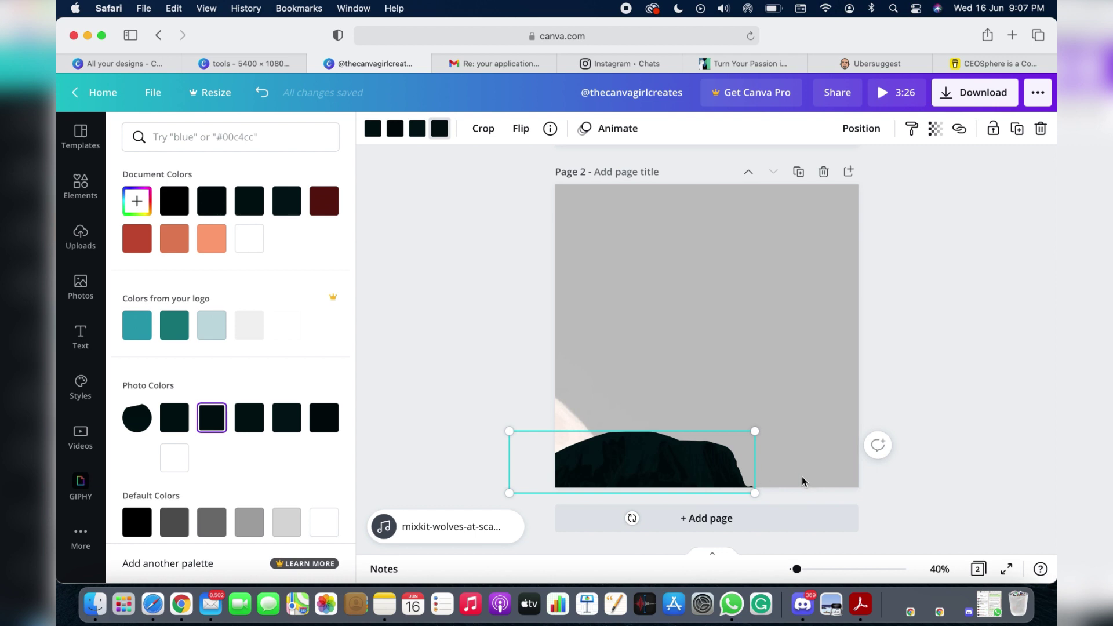
- Drag a second red rock graphic from Elements onto Page 2
{"action": "key", "text": "Escape"}
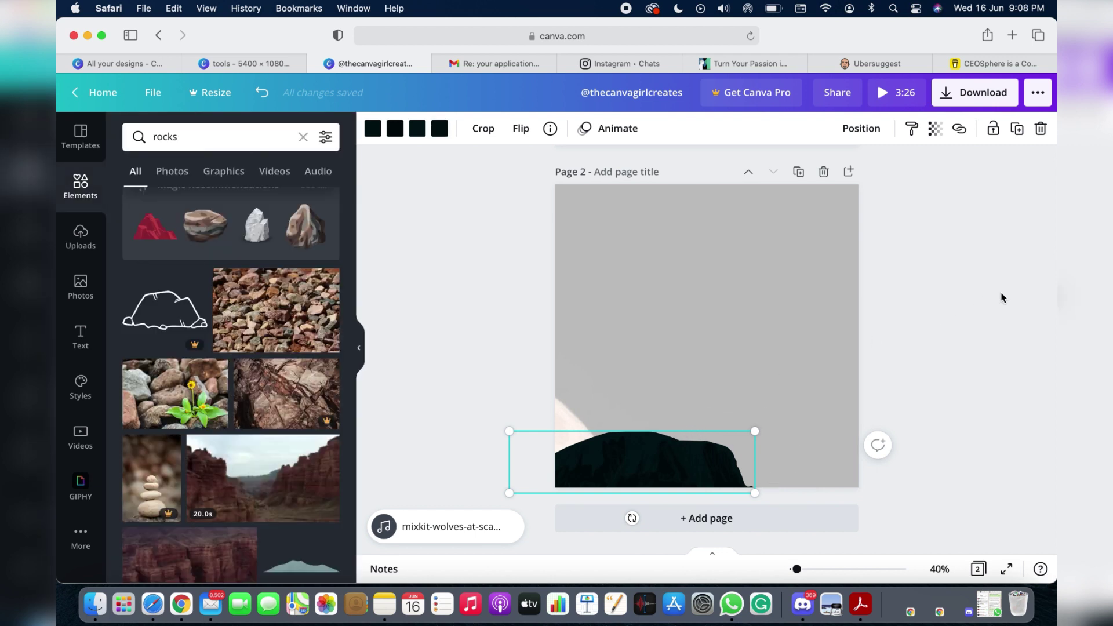
{"action": "key", "text": "Escape"}
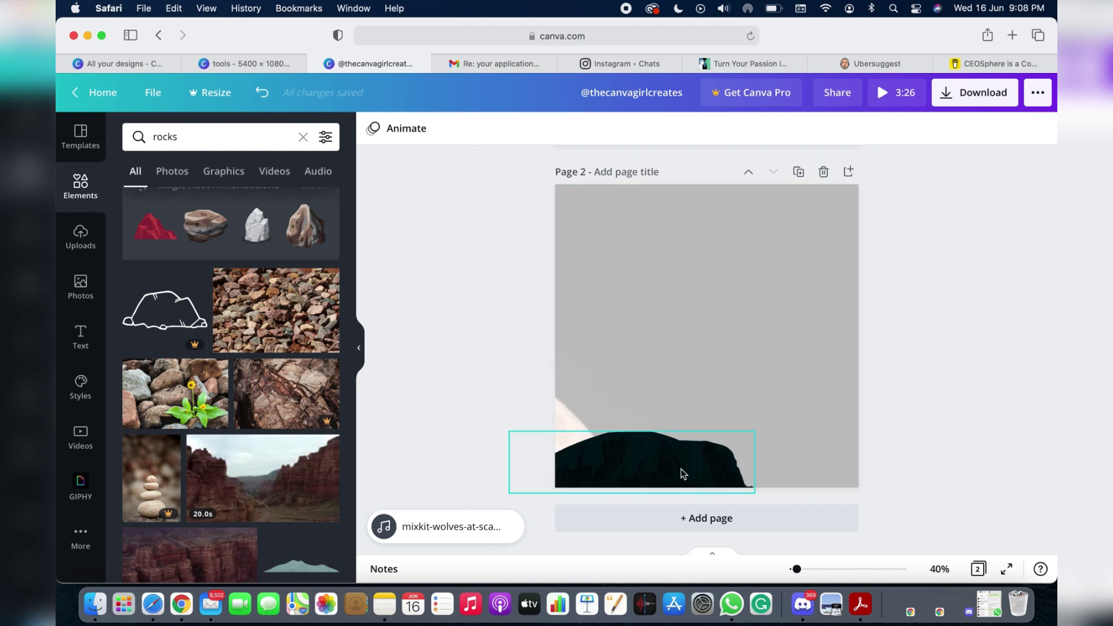
{"action": "scroll", "coordinate": [192, 310], "scroll_direction": "up", "scroll_amount": 1}
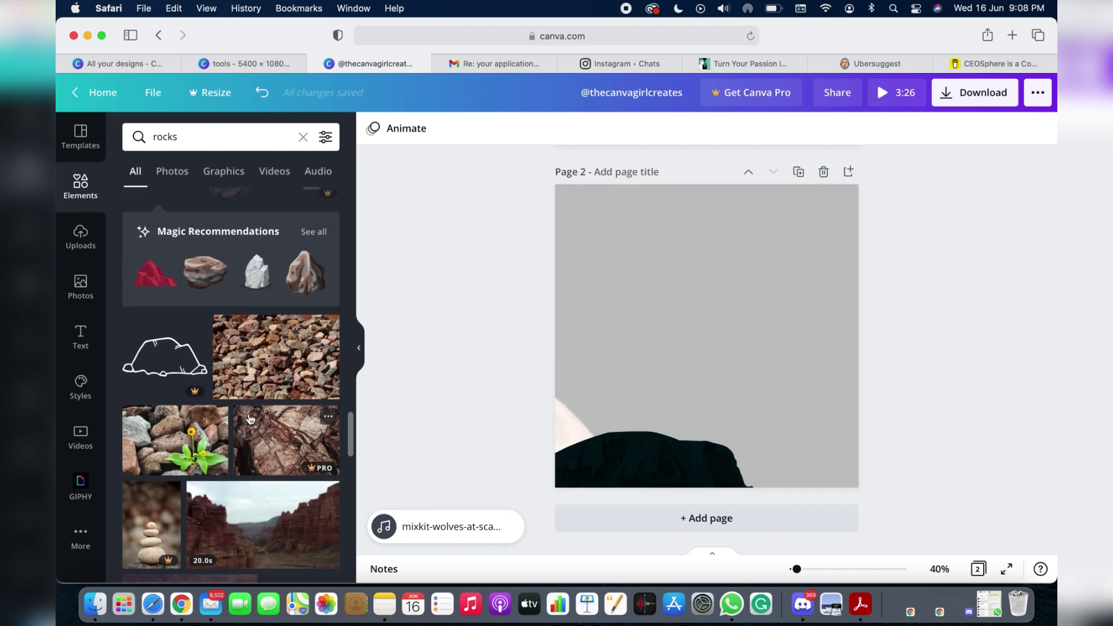
{"action": "scroll", "coordinate": [174, 308], "scroll_direction": "up", "scroll_amount": 3}
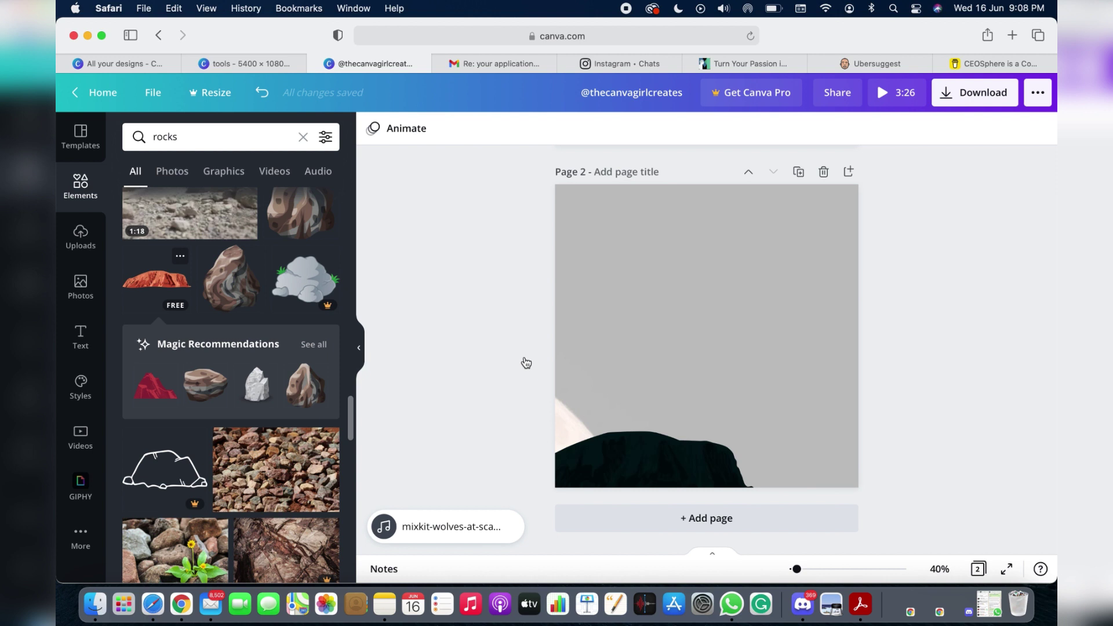
{"action": "mouse_move", "coordinate": [526, 362]}
{"action": "left_mouse_down"}
{"action": "mouse_move", "coordinate": [690, 367]}
{"action": "mouse_move", "coordinate": [635, 426]}
{"action": "mouse_move", "coordinate": [640, 450]}
{"action": "mouse_move", "coordinate": [640, 389]}
{"action": "left_mouse_up"}
- Enlarge the dark hill, shift it left, and lower the red rock onto it
{"action": "left_click", "coordinate": [642, 470]}
{"action": "left_click_drag", "start_coordinate": [654, 472], "coordinate": [661, 465]}
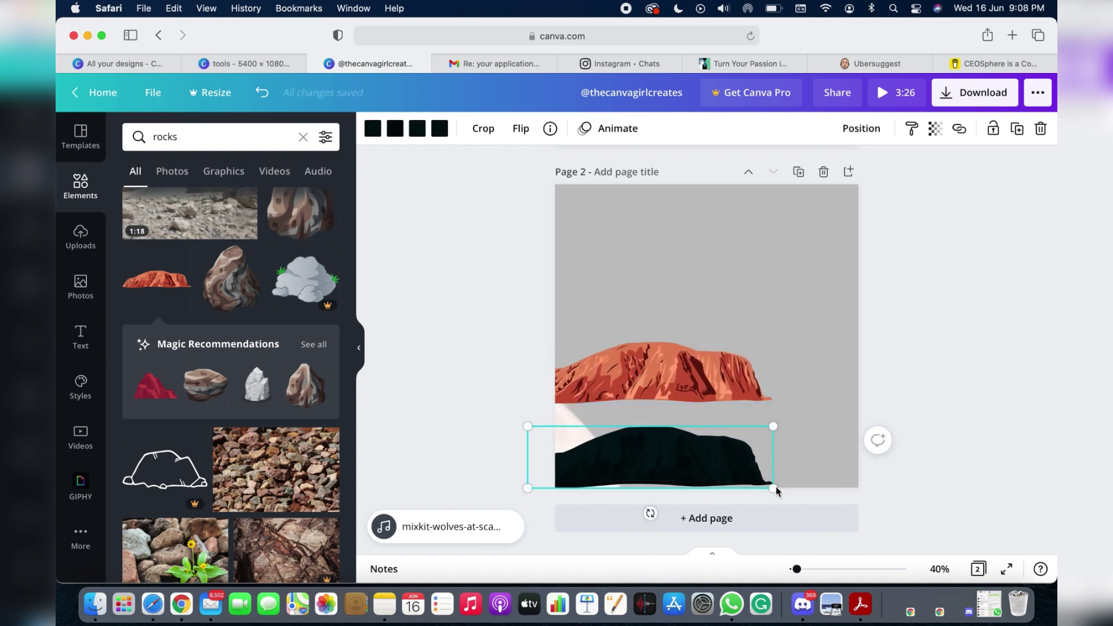
{"action": "left_click_drag", "start_coordinate": [773, 426], "coordinate": [838, 361]}
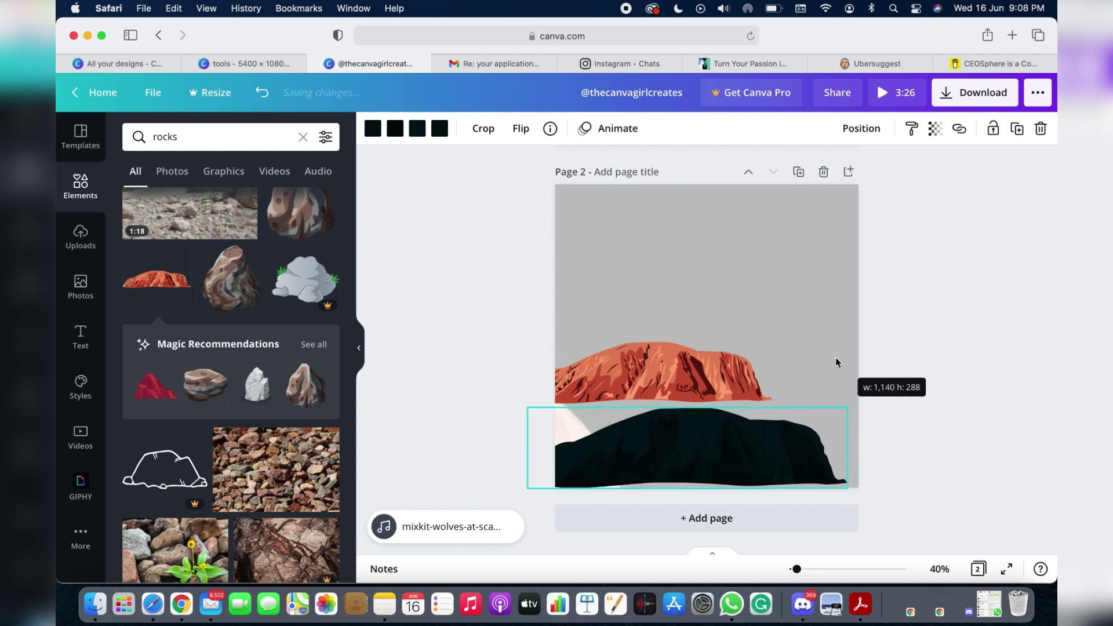
{"action": "mouse_move", "coordinate": [725, 462]}
{"action": "left_mouse_down"}
{"action": "mouse_move", "coordinate": [665, 456]}
{"action": "mouse_move", "coordinate": [665, 466]}
{"action": "left_mouse_up"}
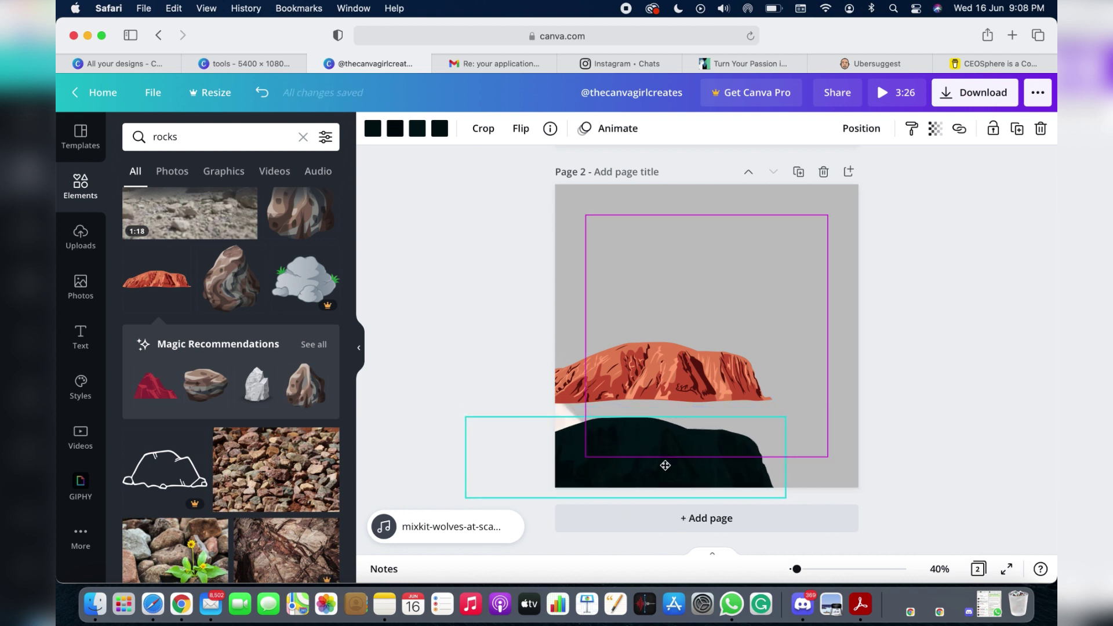
{"action": "mouse_move", "coordinate": [675, 378]}
{"action": "left_mouse_down"}
{"action": "mouse_move", "coordinate": [674, 427]}
{"action": "mouse_move", "coordinate": [662, 427]}
{"action": "left_mouse_up"}
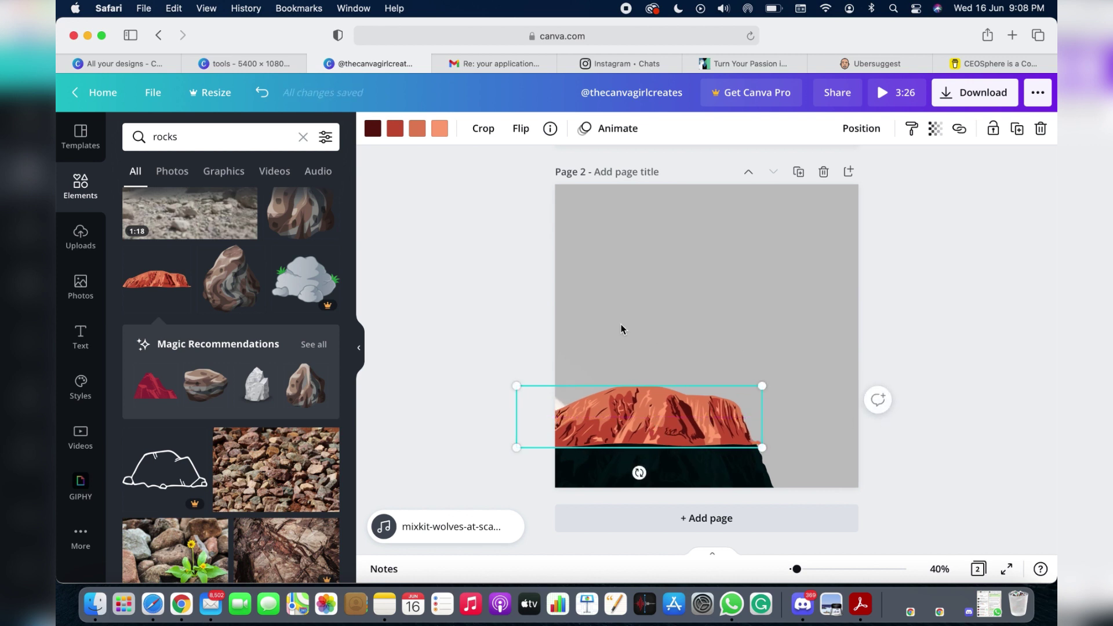
- Recolour the second rock's dark red, red and orange tones to near-black
{"action": "left_click", "coordinate": [374, 130]}
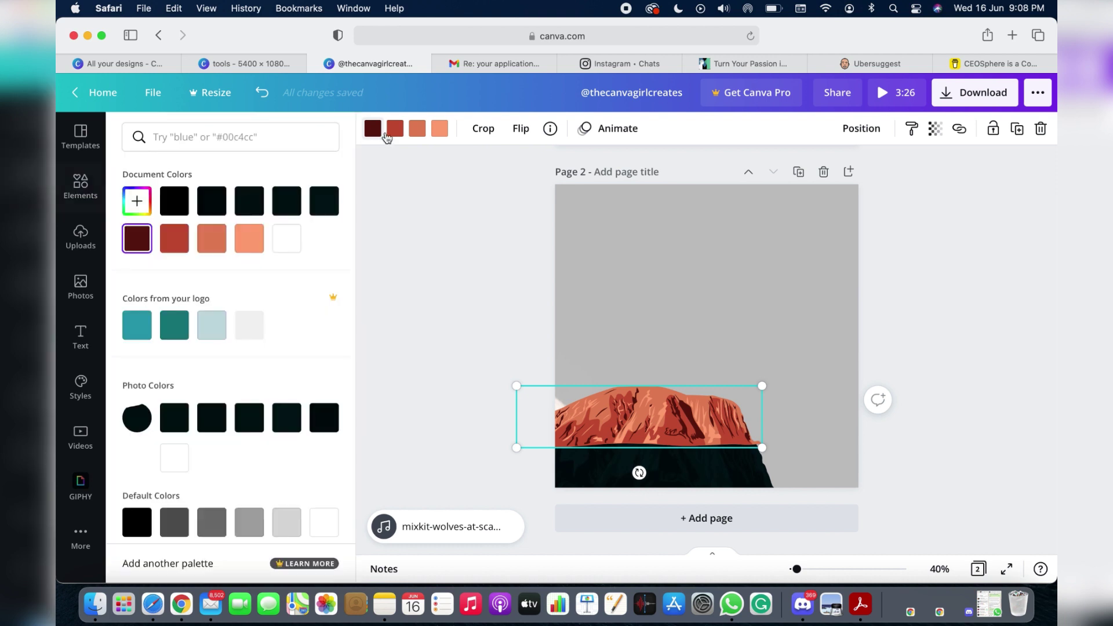
{"action": "left_click", "coordinate": [250, 417]}
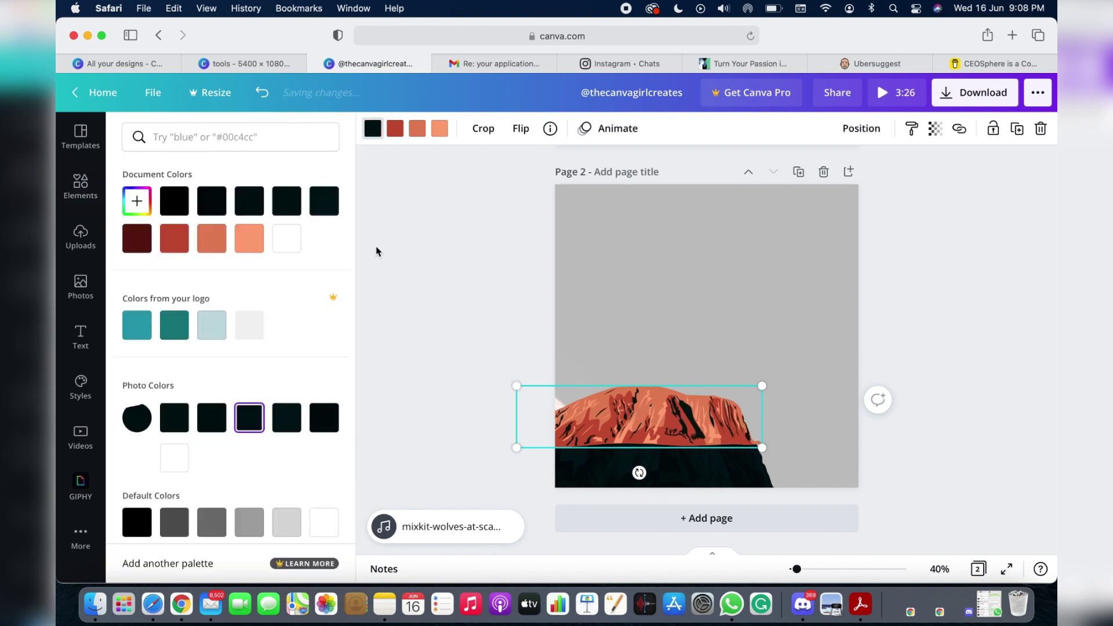
{"action": "left_click", "coordinate": [403, 133]}
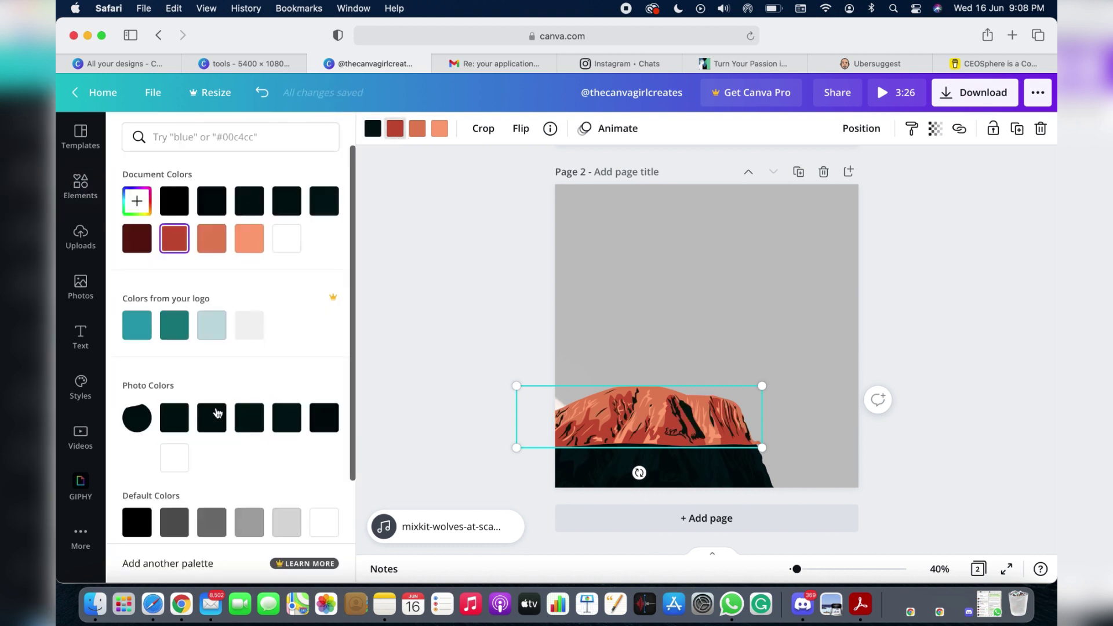
{"action": "left_click", "coordinate": [417, 133]}
{"action": "left_click", "coordinate": [324, 417]}
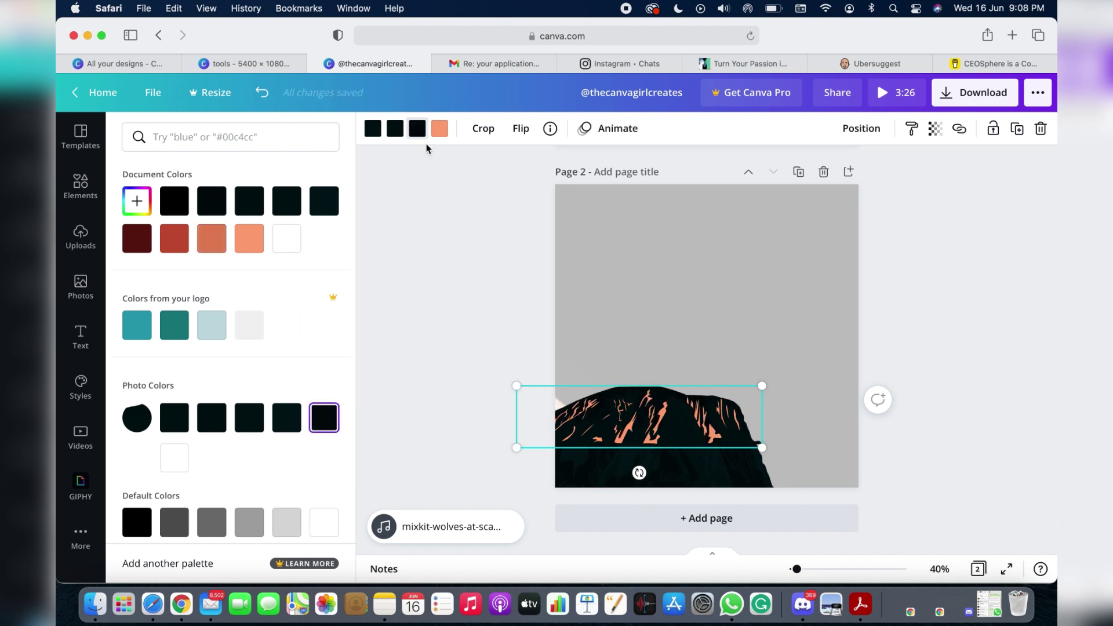
{"action": "left_click", "coordinate": [441, 131]}
{"action": "left_click", "coordinate": [177, 425]}
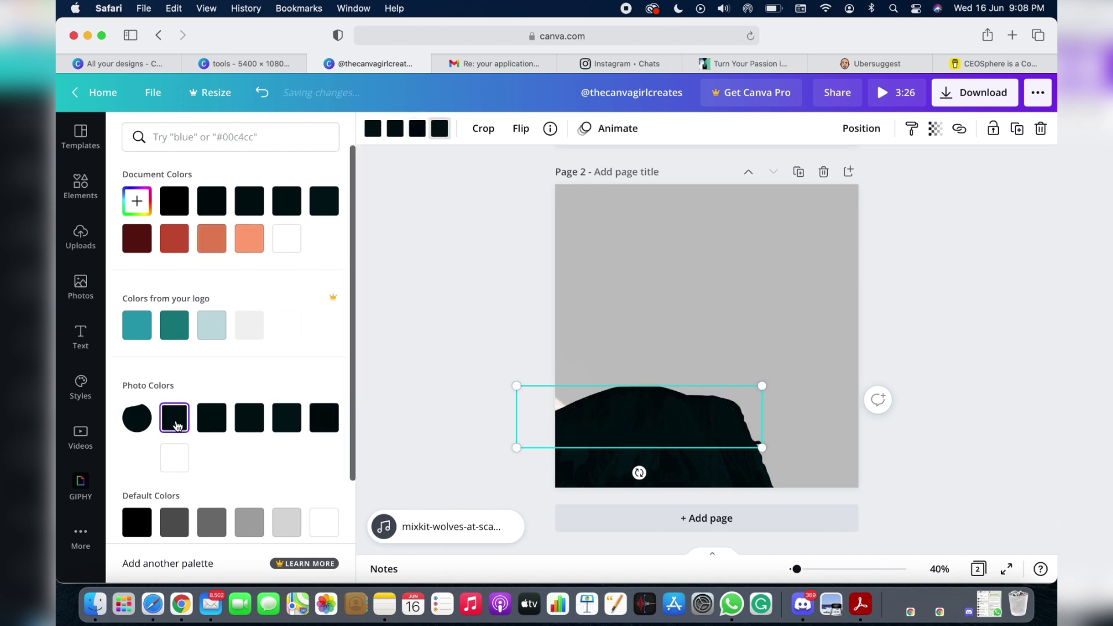
{"action": "left_click", "coordinate": [963, 344]}
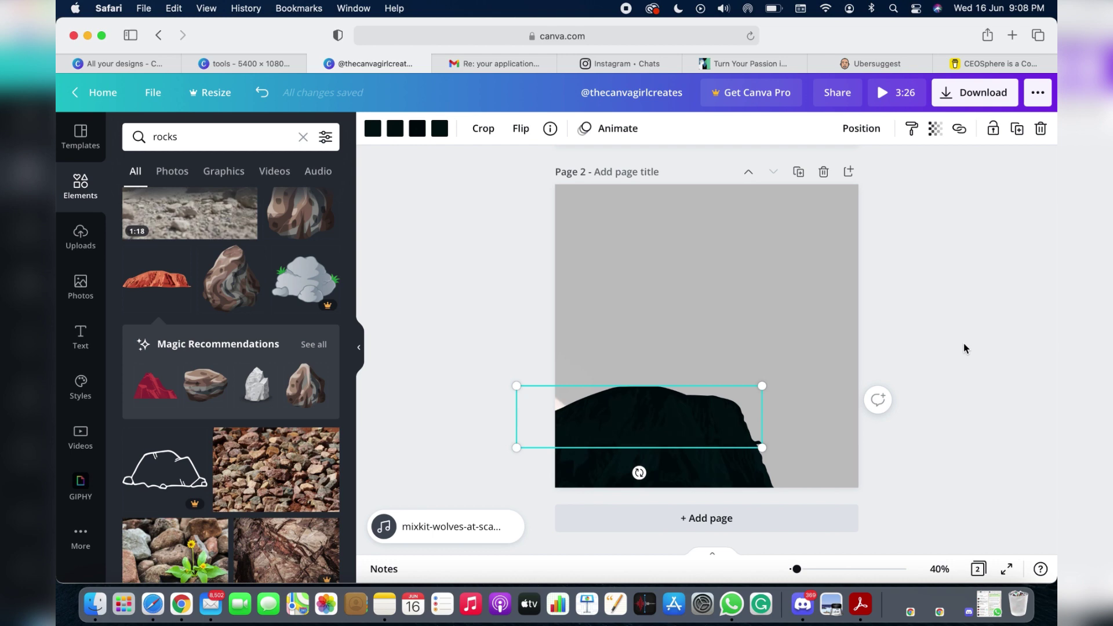
- Search Elements for 'fox' and add the black fox silhouette to Page 2
{"action": "left_click_drag", "start_coordinate": [776, 388], "coordinate": [515, 447]}
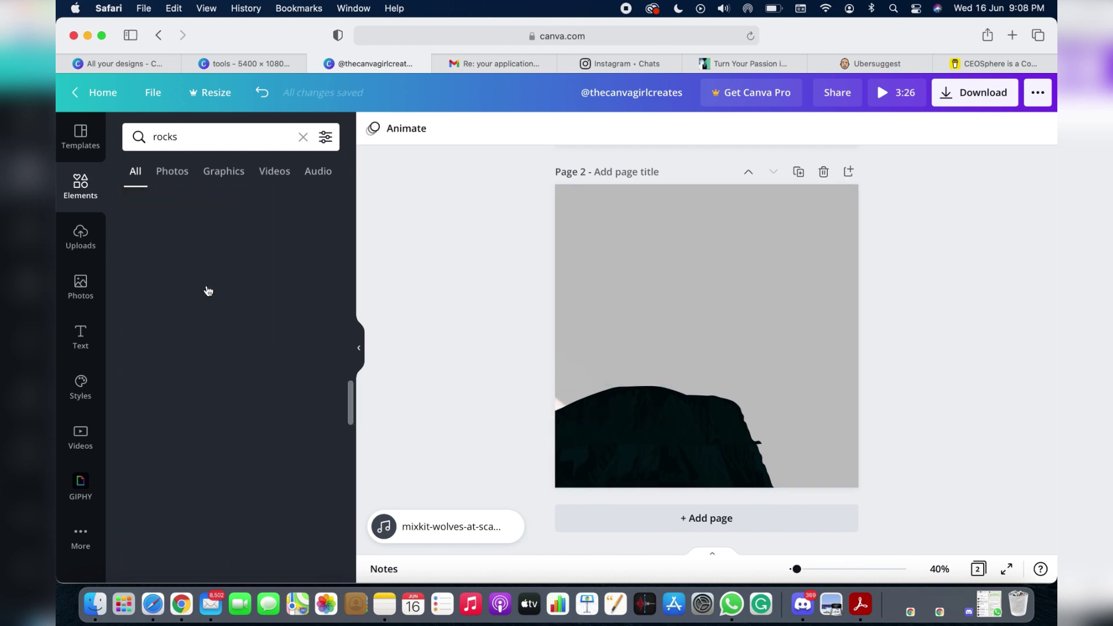
{"action": "left_click", "coordinate": [215, 139]}
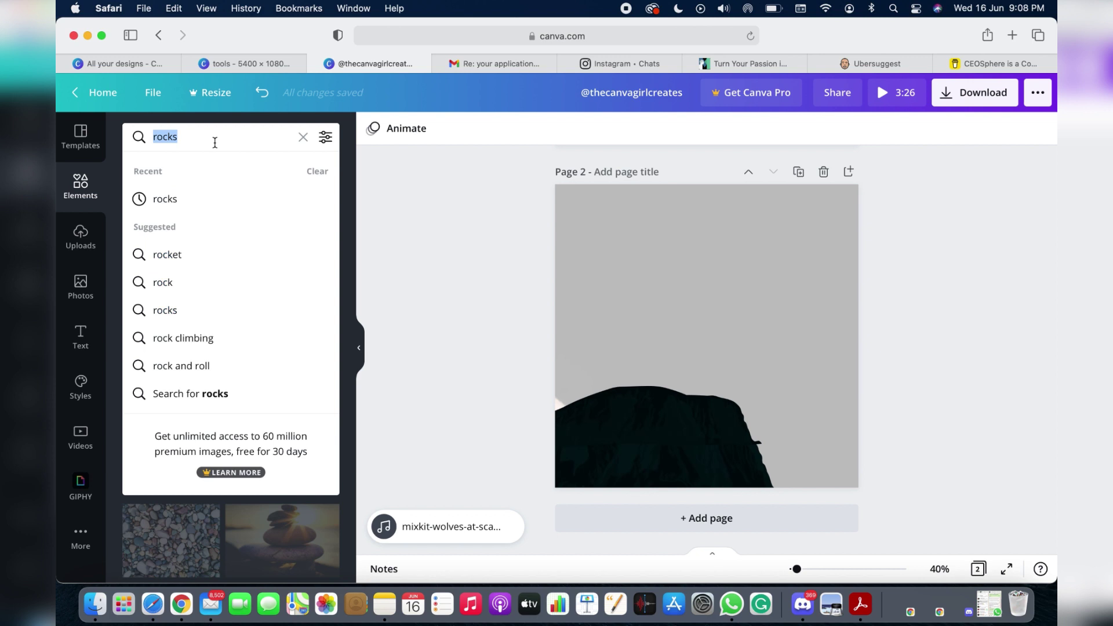
{"action": "type", "text": "fox"}
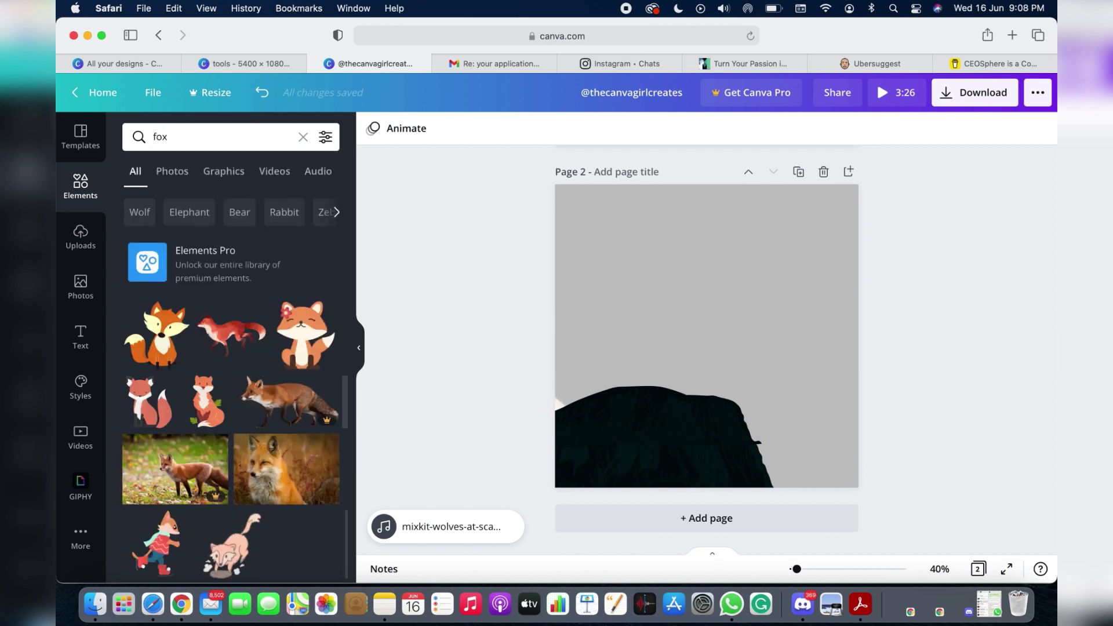
{"action": "scroll", "coordinate": [230, 486], "scroll_direction": "down", "scroll_amount": 3}
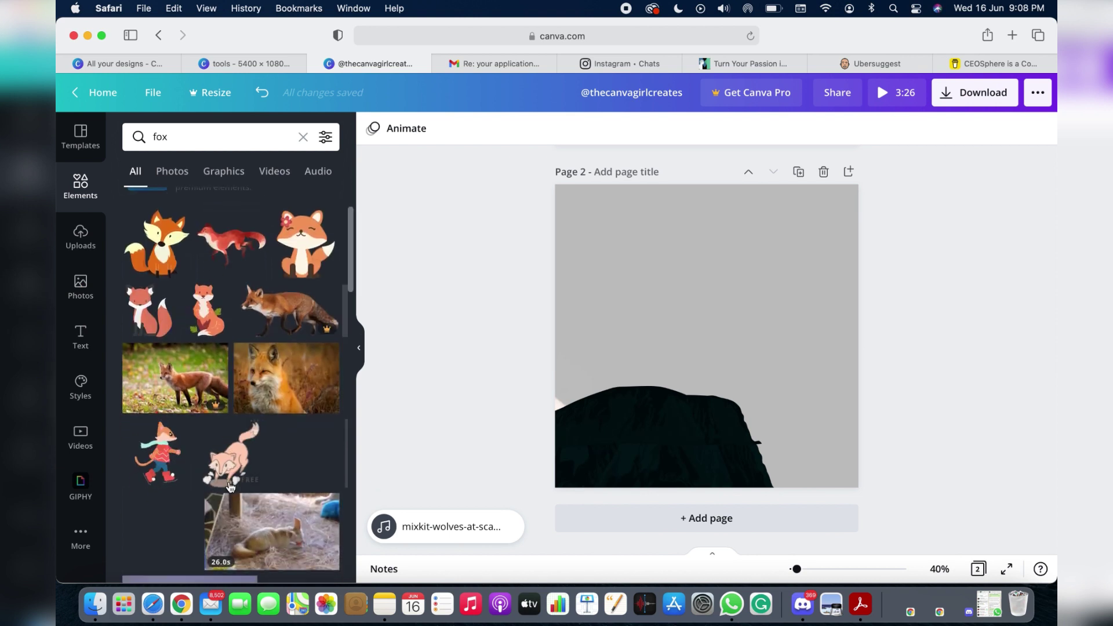
{"action": "scroll", "coordinate": [230, 486], "scroll_direction": "down", "scroll_amount": 5}
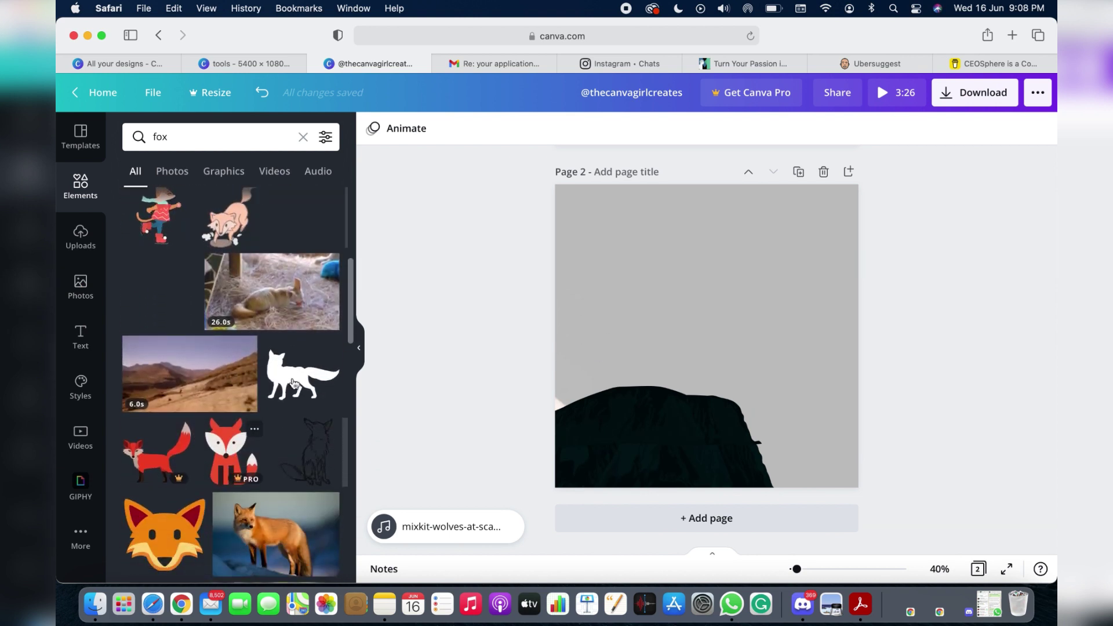
{"action": "left_click", "coordinate": [306, 343]}
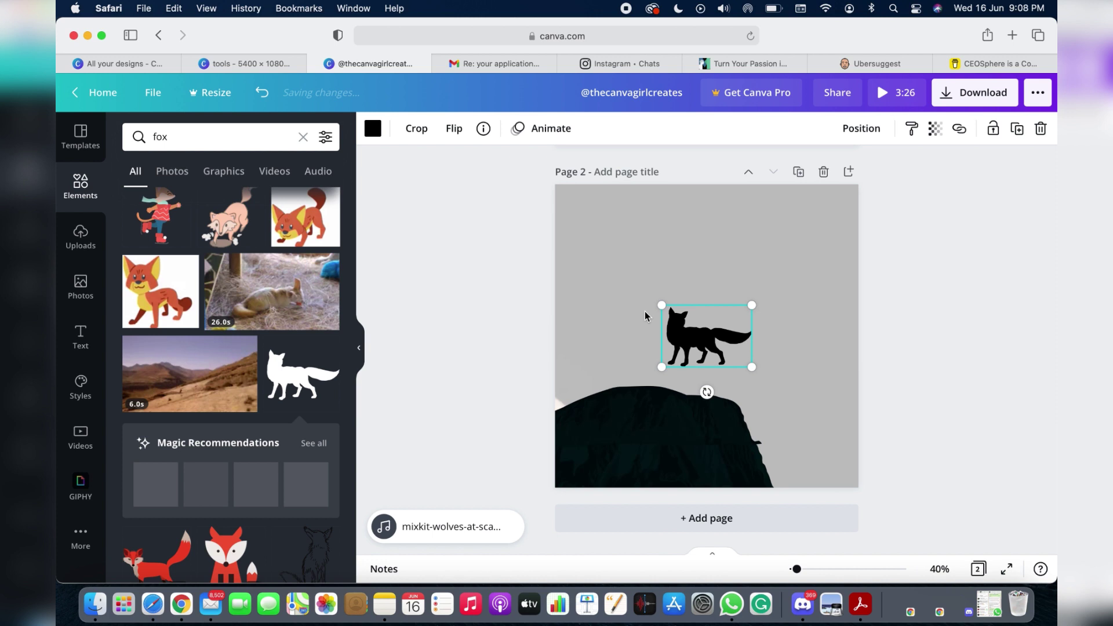
- Flip the fox horizontally to face right and stand it on the cliff ridge
{"action": "left_click", "coordinate": [454, 128]}
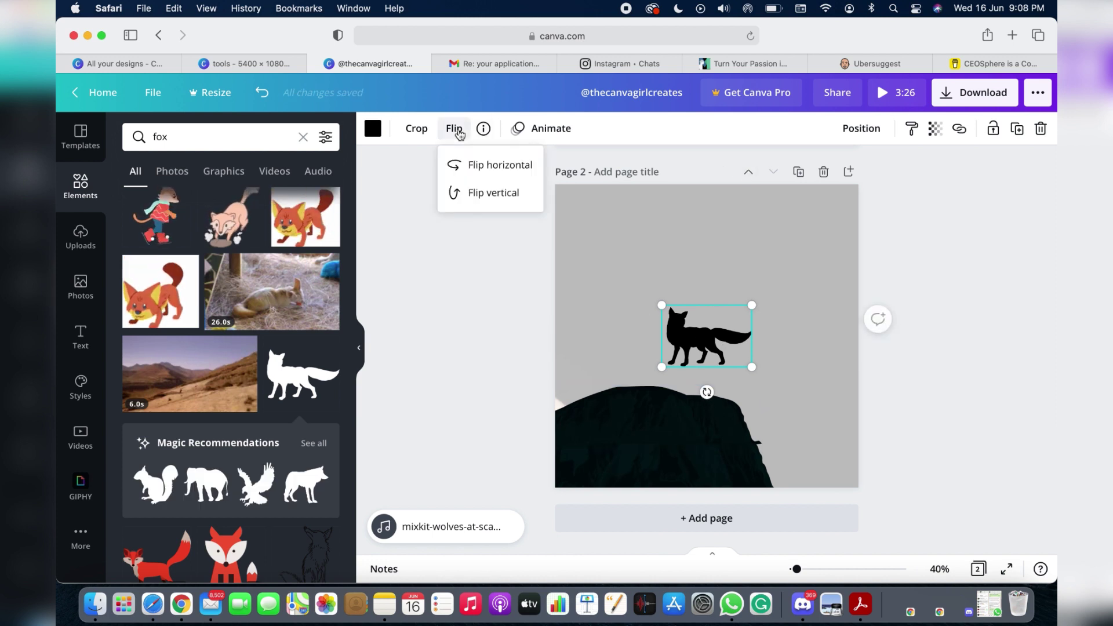
{"action": "left_click", "coordinate": [491, 167]}
{"action": "left_click_drag", "start_coordinate": [728, 339], "coordinate": [699, 371]}
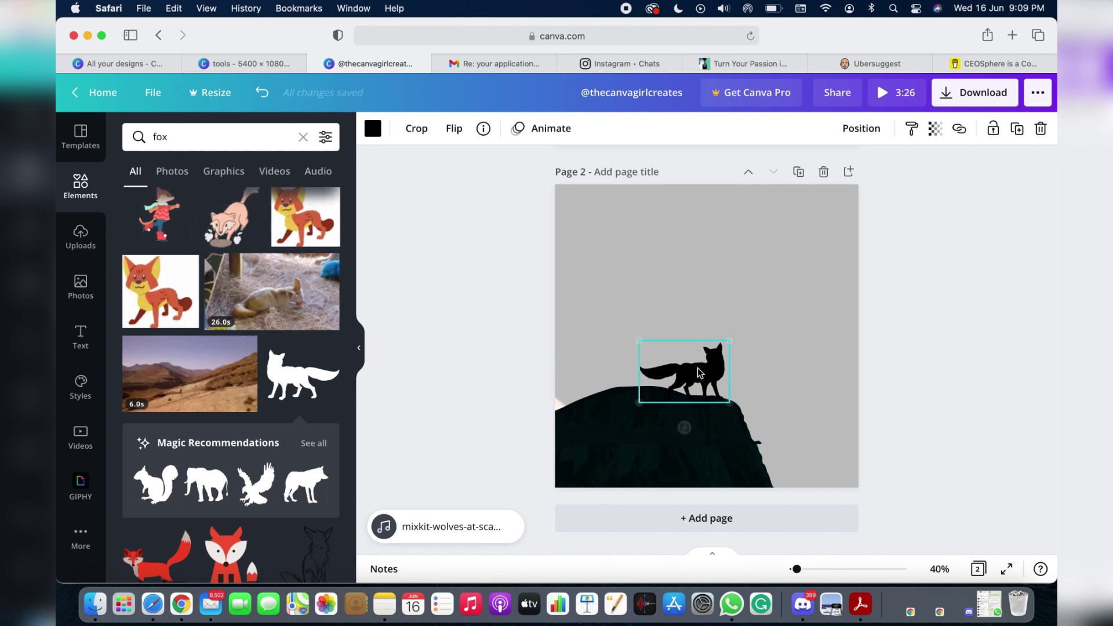
{"action": "left_click", "coordinate": [976, 368]}
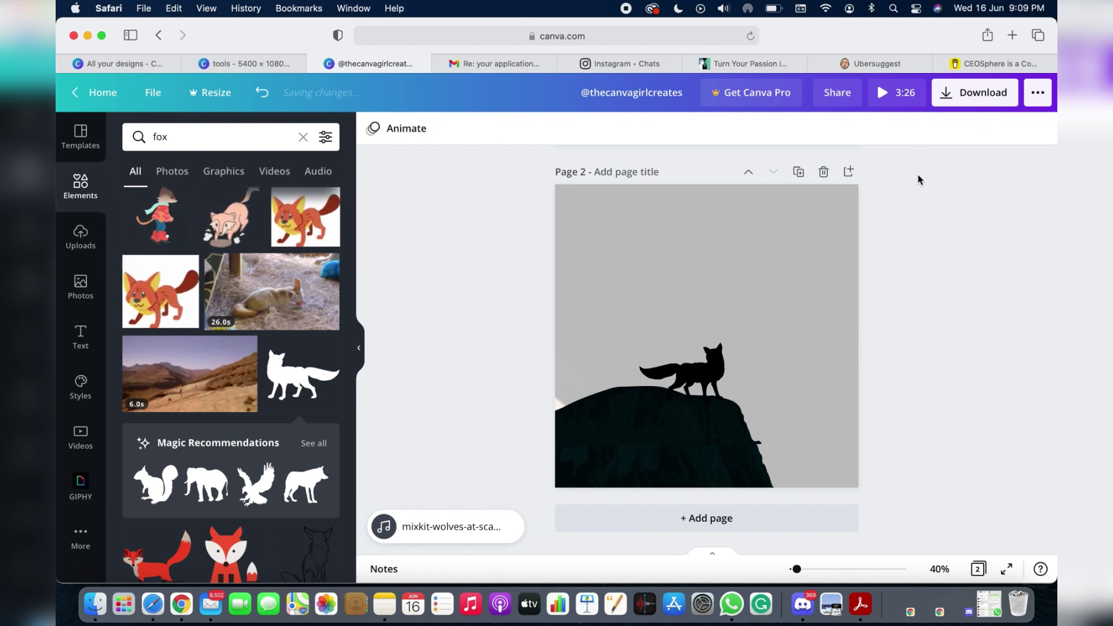
{"action": "left_click", "coordinate": [896, 93]}
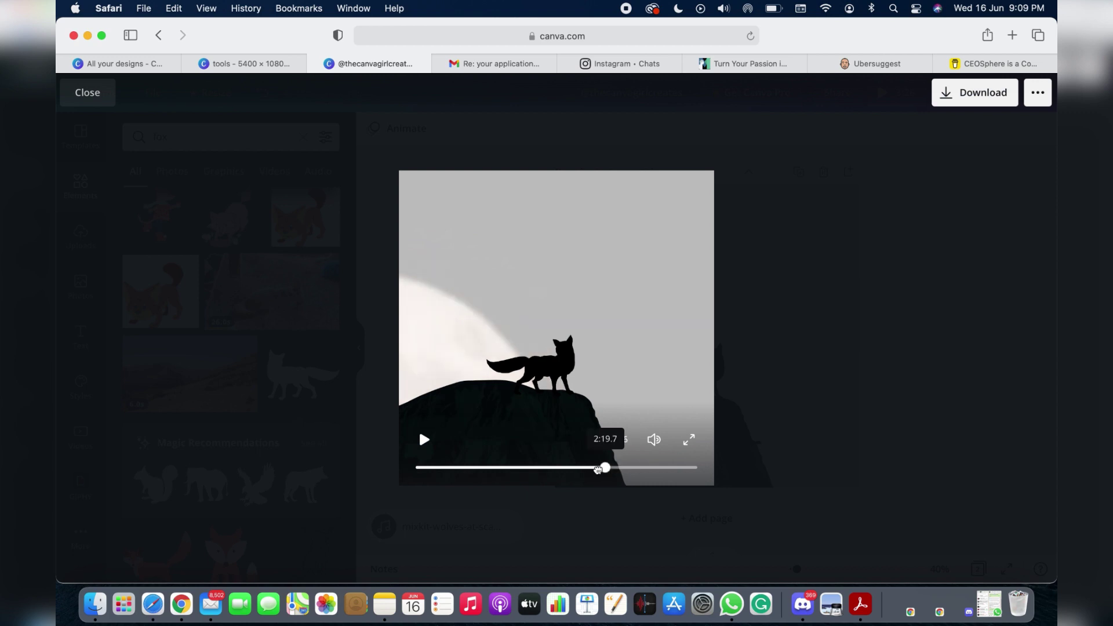
{"action": "left_click_drag", "start_coordinate": [621, 468], "coordinate": [640, 469]}
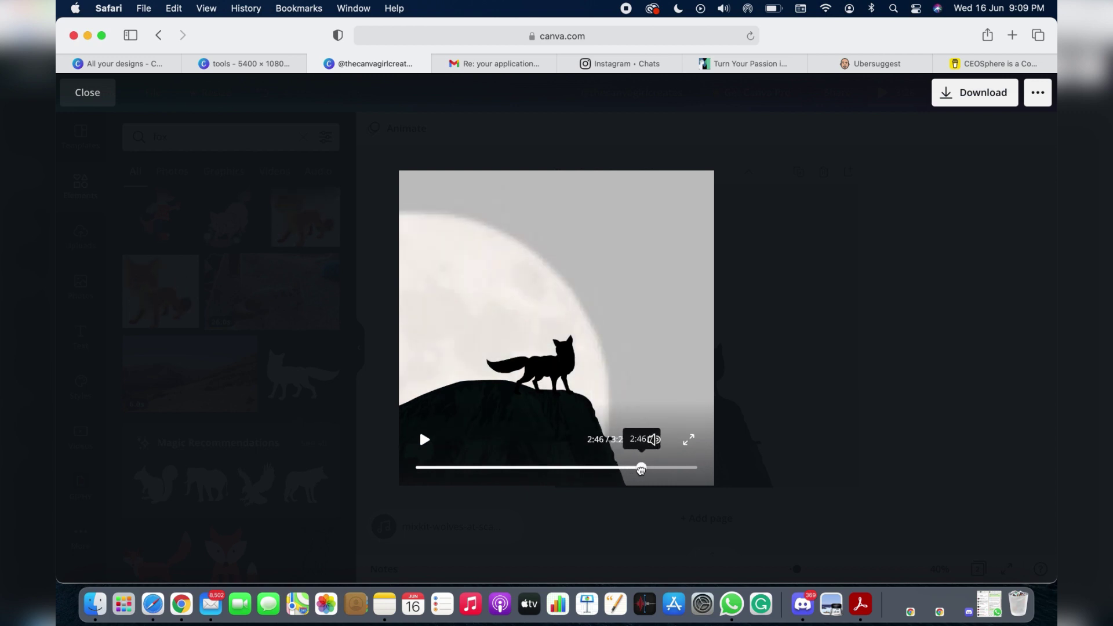
{"action": "mouse_move", "coordinate": [594, 469]}
{"action": "left_mouse_down"}
{"action": "mouse_move", "coordinate": [578, 469]}
{"action": "mouse_move", "coordinate": [650, 470]}
{"action": "left_mouse_up"}
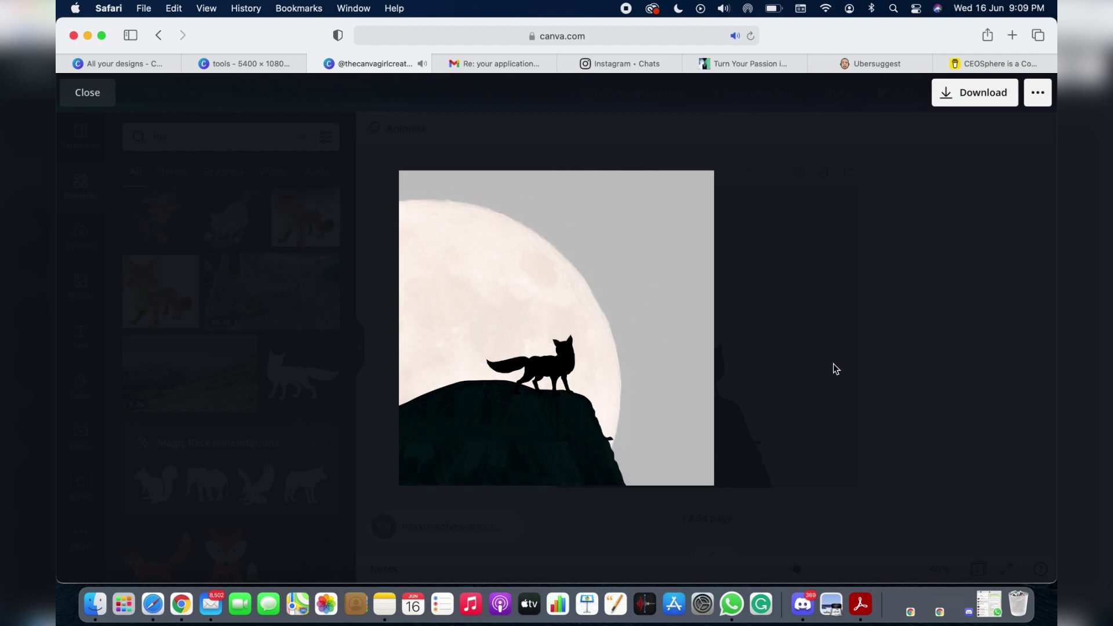
{"action": "key", "text": "Escape"}
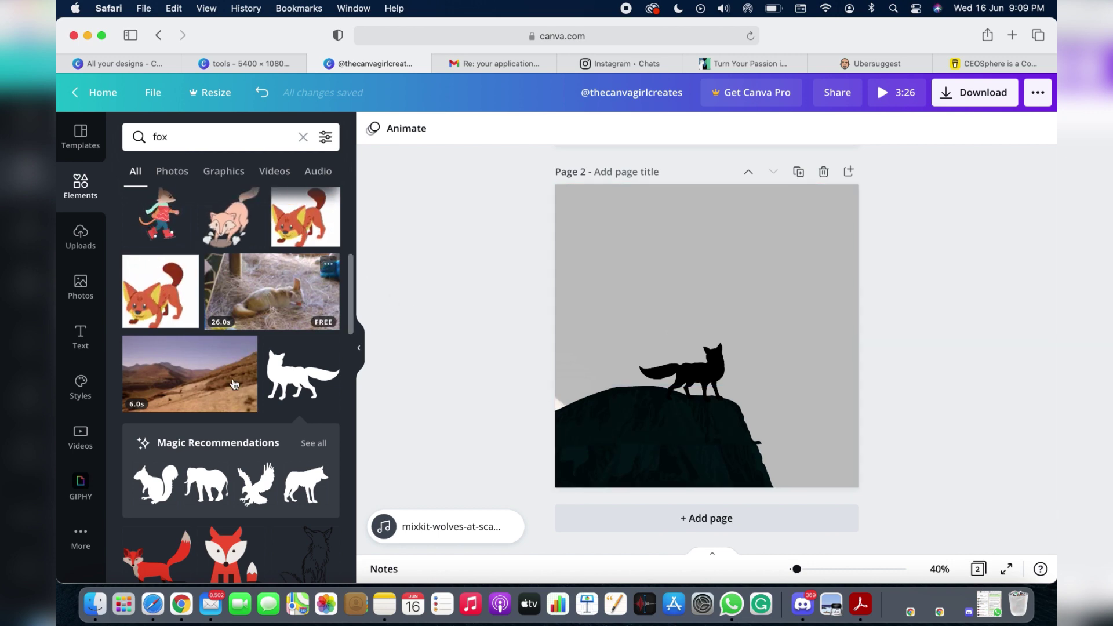
- Search Elements for 'tree' and add a green-leaved tree to Page 2
{"action": "scroll", "coordinate": [237, 379], "scroll_direction": "down", "scroll_amount": 5}
{"action": "left_click", "coordinate": [248, 139]}
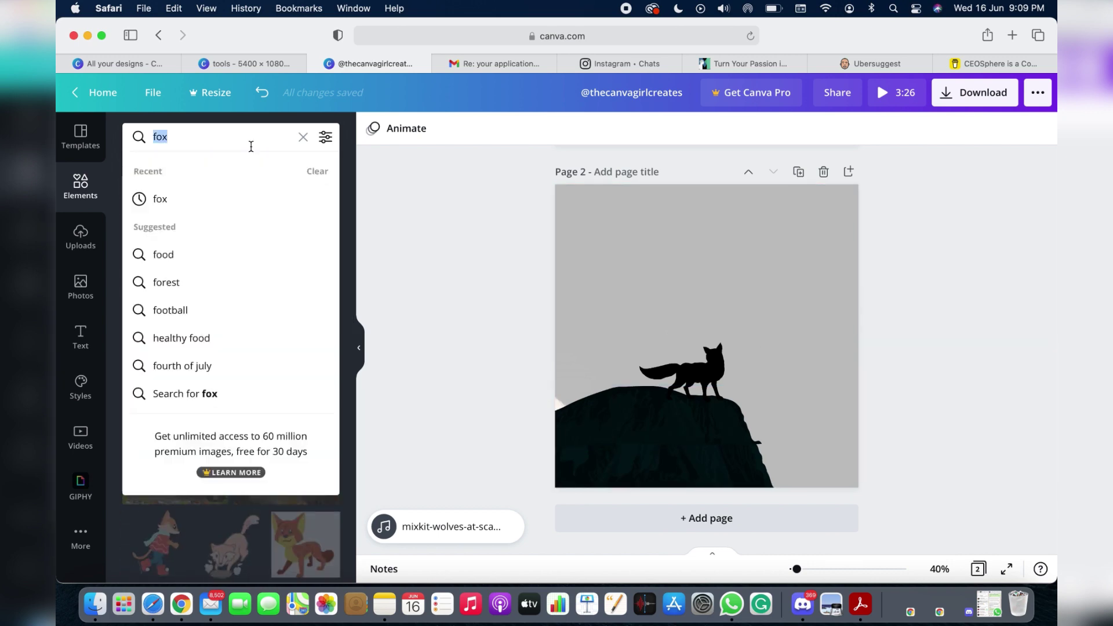
{"action": "type", "text": "tree"}
{"action": "key", "text": "Return"}
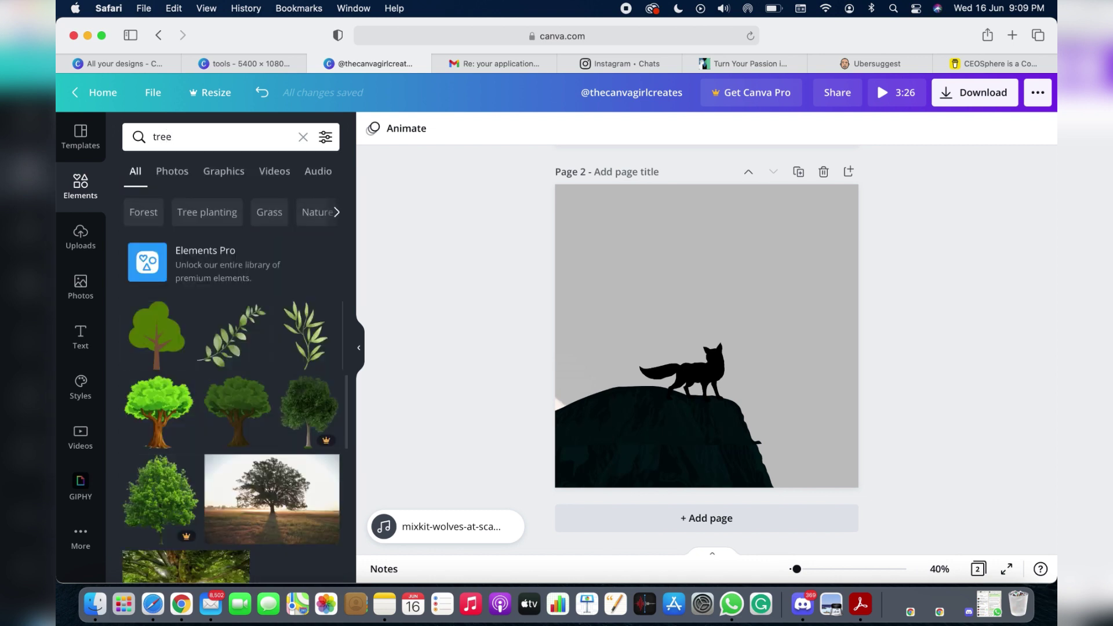
{"action": "scroll", "coordinate": [156, 437], "scroll_direction": "down", "scroll_amount": 5}
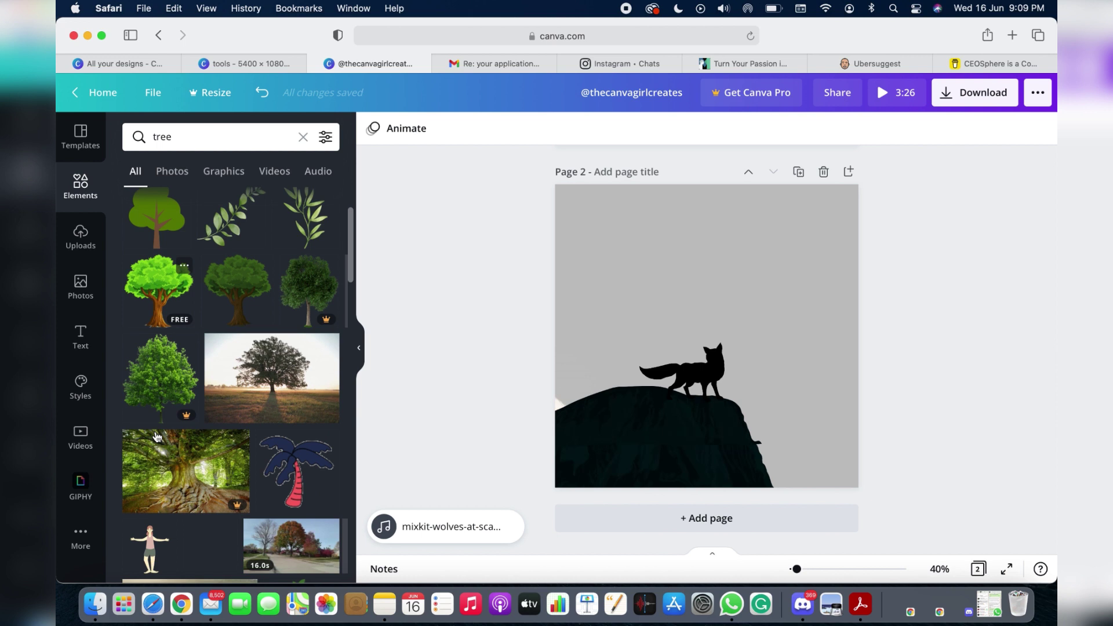
{"action": "scroll", "coordinate": [155, 437], "scroll_direction": "down", "scroll_amount": 1}
{"action": "scroll", "coordinate": [155, 437], "scroll_direction": "down", "scroll_amount": 3}
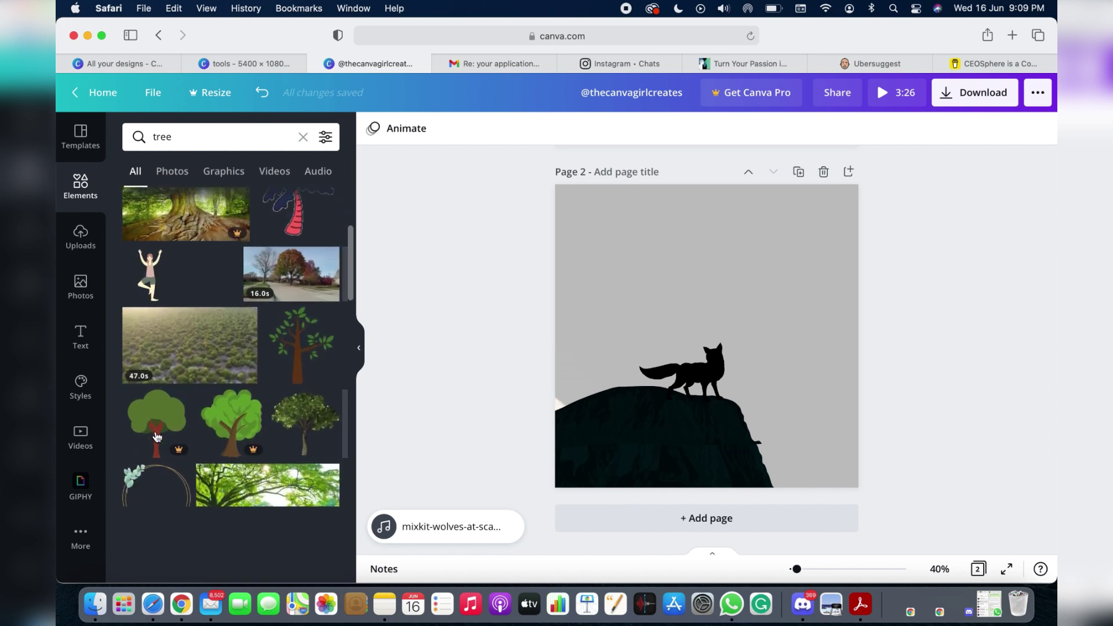
{"action": "scroll", "coordinate": [156, 437], "scroll_direction": "down", "scroll_amount": 1}
{"action": "mouse_move", "coordinate": [298, 346]}
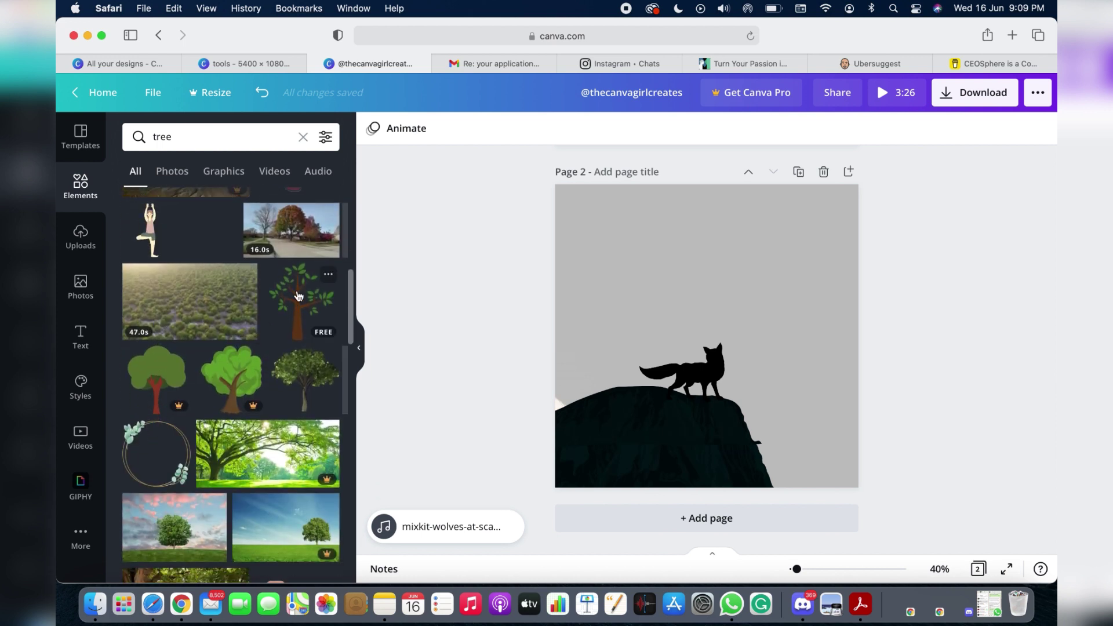
{"action": "left_click", "coordinate": [299, 301]}
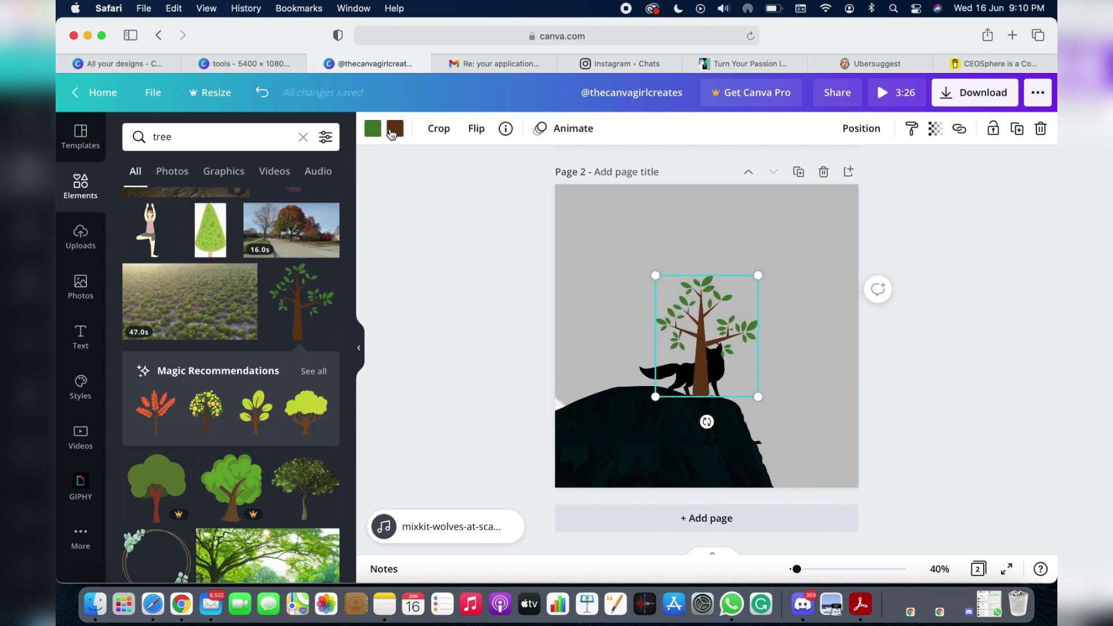
- Add the bare black tree silhouette and move it left onto the cliff beside the fox
{"action": "scroll", "coordinate": [255, 339], "scroll_direction": "down", "scroll_amount": 3}
{"action": "scroll", "coordinate": [254, 342], "scroll_direction": "down", "scroll_amount": 1}
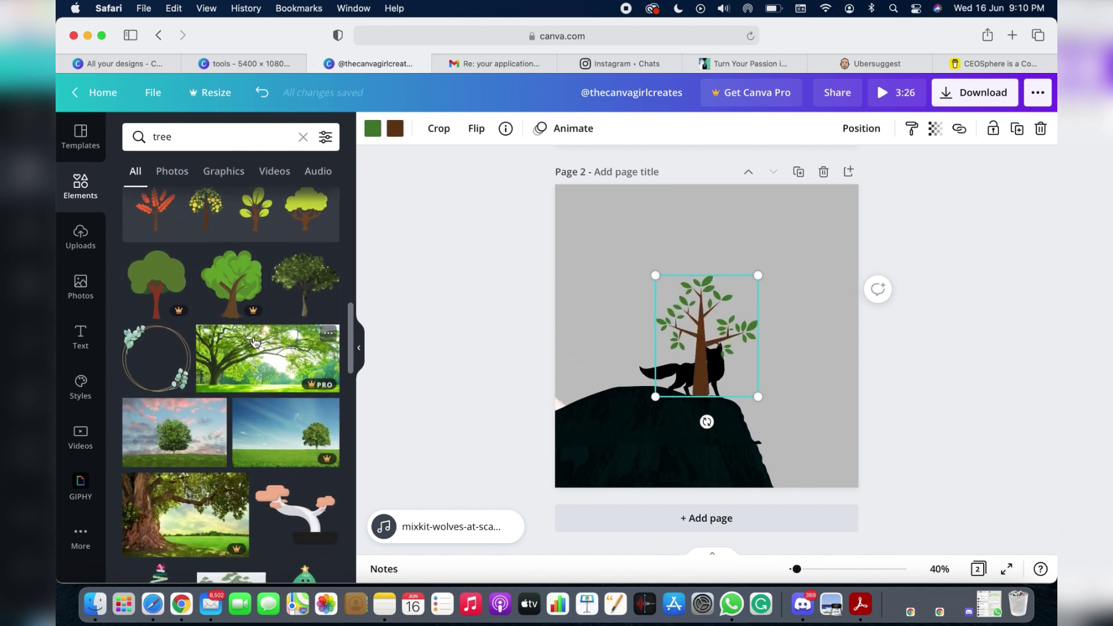
{"action": "scroll", "coordinate": [252, 336], "scroll_direction": "down", "scroll_amount": 1}
{"action": "scroll", "coordinate": [249, 325], "scroll_direction": "down", "scroll_amount": 4}
{"action": "scroll", "coordinate": [247, 313], "scroll_direction": "down", "scroll_amount": 1}
{"action": "scroll", "coordinate": [243, 319], "scroll_direction": "down", "scroll_amount": 1}
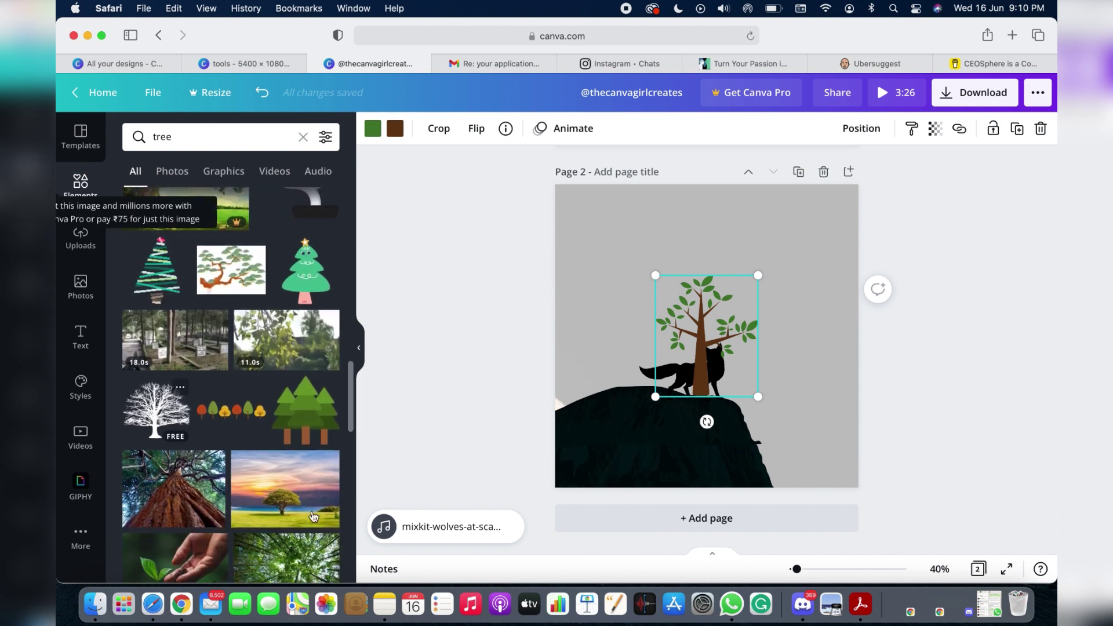
{"action": "left_click", "coordinate": [674, 277]}
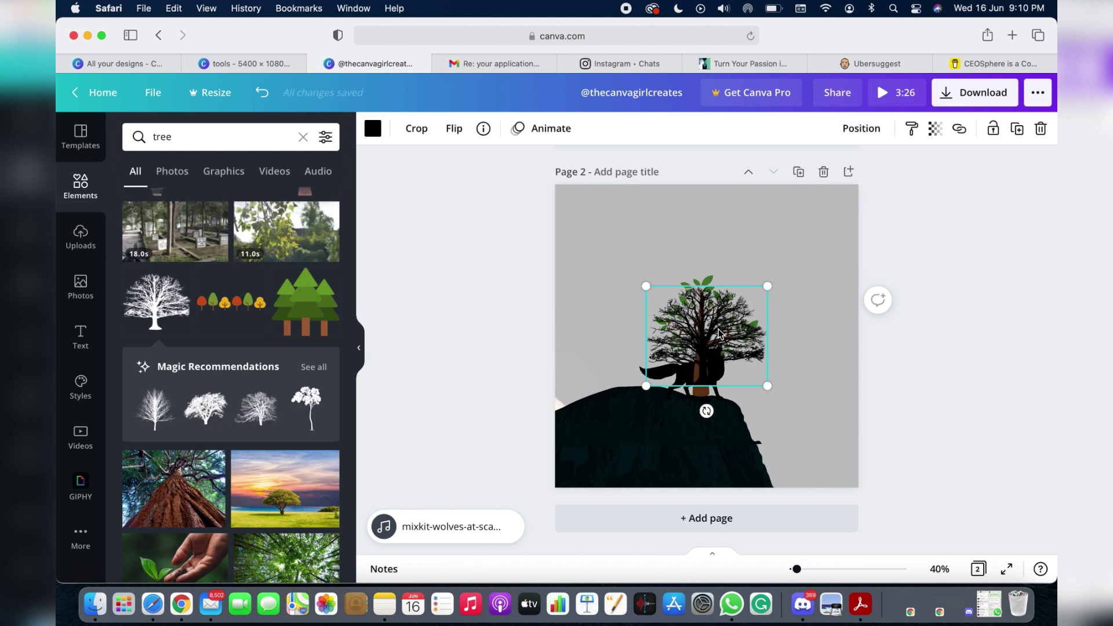
{"action": "mouse_move", "coordinate": [698, 330]}
{"action": "left_mouse_down"}
{"action": "mouse_move", "coordinate": [634, 326]}
{"action": "mouse_move", "coordinate": [644, 335]}
{"action": "left_mouse_up"}
- Delete the green-leaved tree, keeping only the black tree silhouette
{"action": "left_click", "coordinate": [720, 297]}
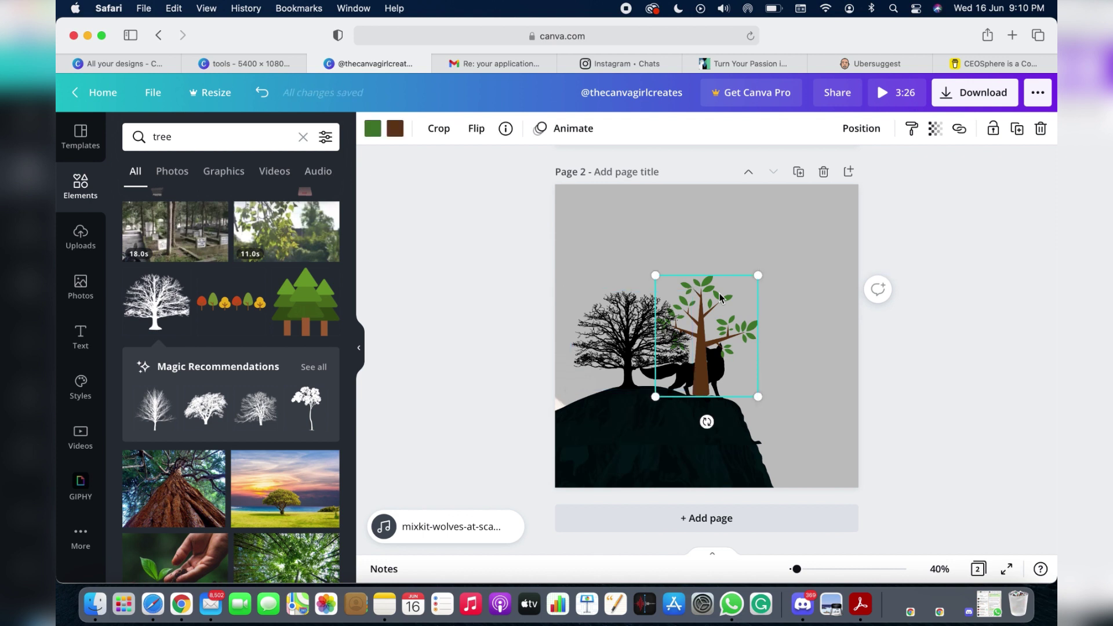
{"action": "key", "text": "BackSpace"}
{"action": "left_click", "coordinate": [687, 301]}
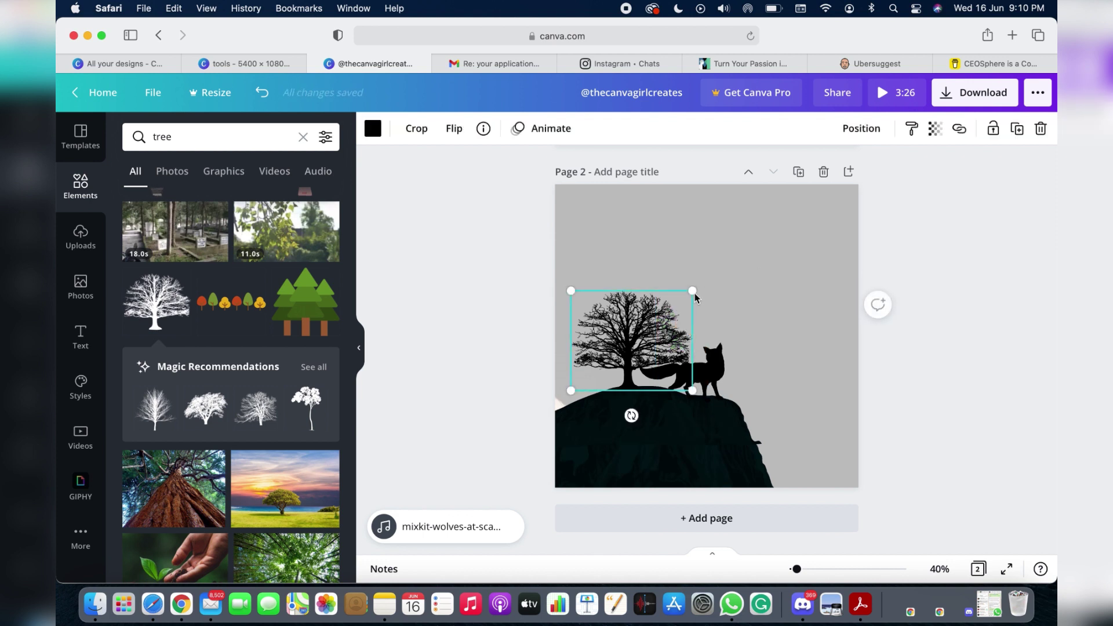
- Enlarge the black tree and shift it left onto the centre guide
{"action": "left_click_drag", "start_coordinate": [693, 290], "coordinate": [752, 242]}
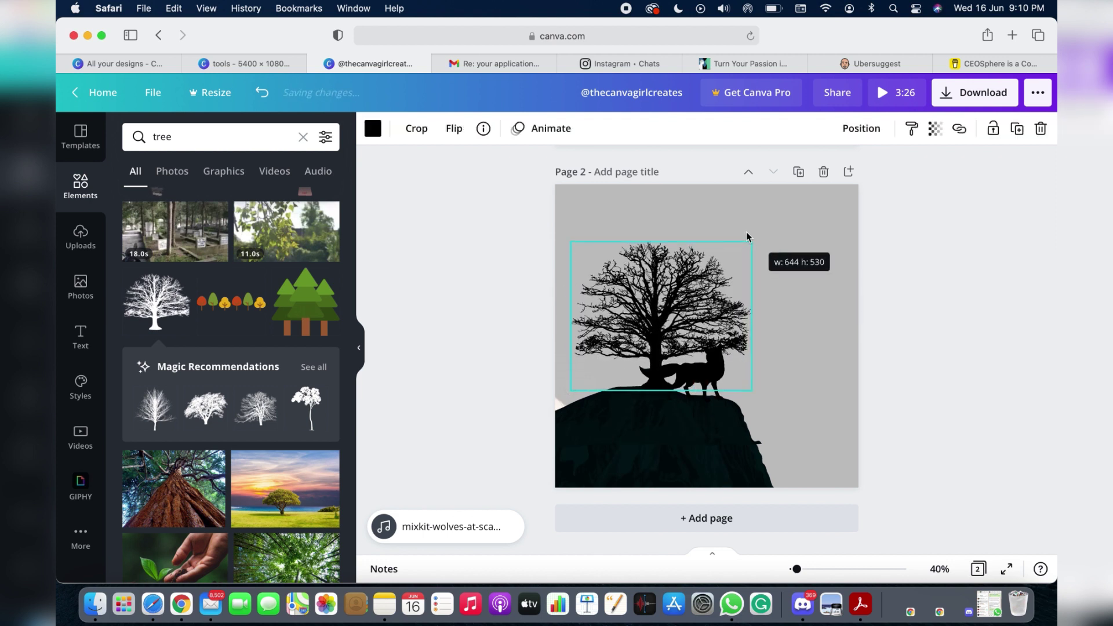
{"action": "left_click_drag", "start_coordinate": [668, 285], "coordinate": [655, 284]}
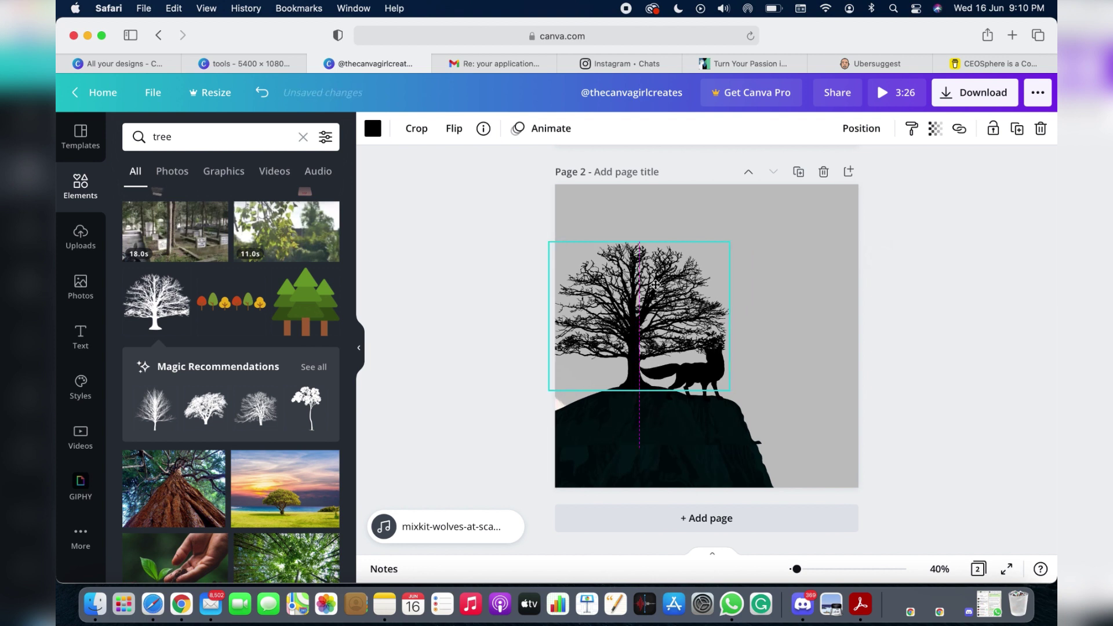
{"action": "left_click", "coordinate": [834, 362]}
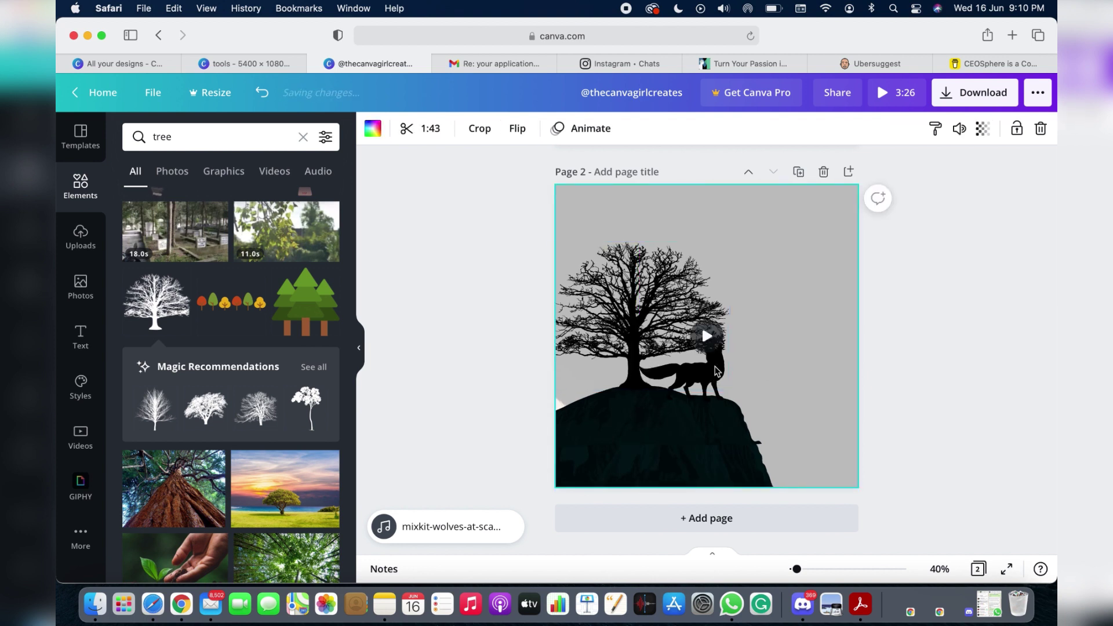
{"action": "left_click", "coordinate": [716, 371]}
- Send the tree backward so it sits behind the fox
{"action": "left_click", "coordinate": [770, 399]}
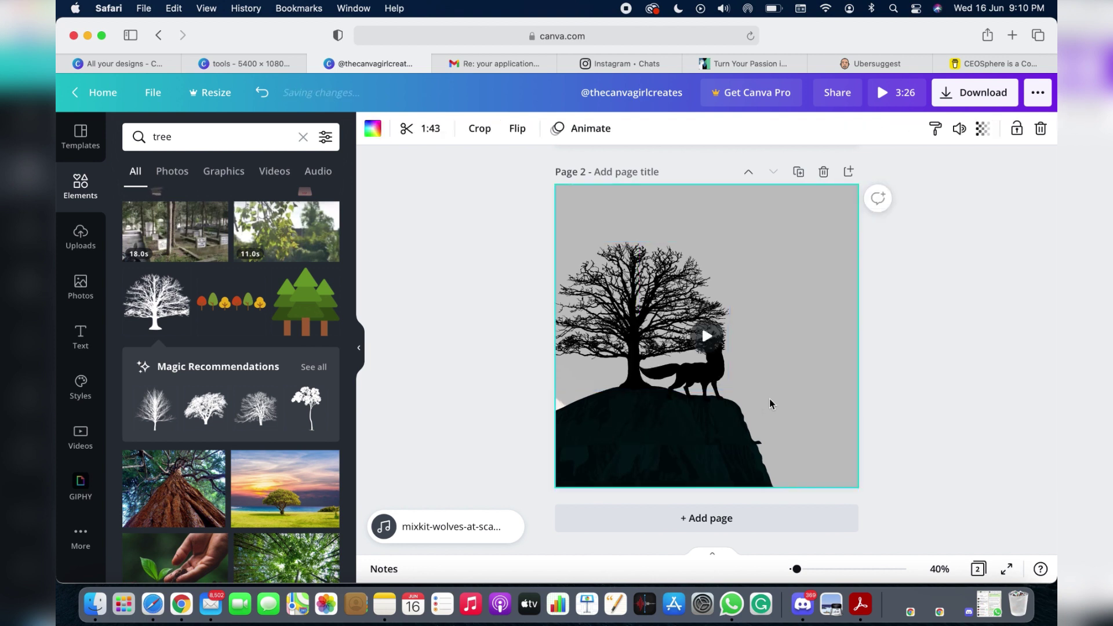
{"action": "left_click", "coordinate": [724, 377]}
{"action": "left_click", "coordinate": [862, 129]}
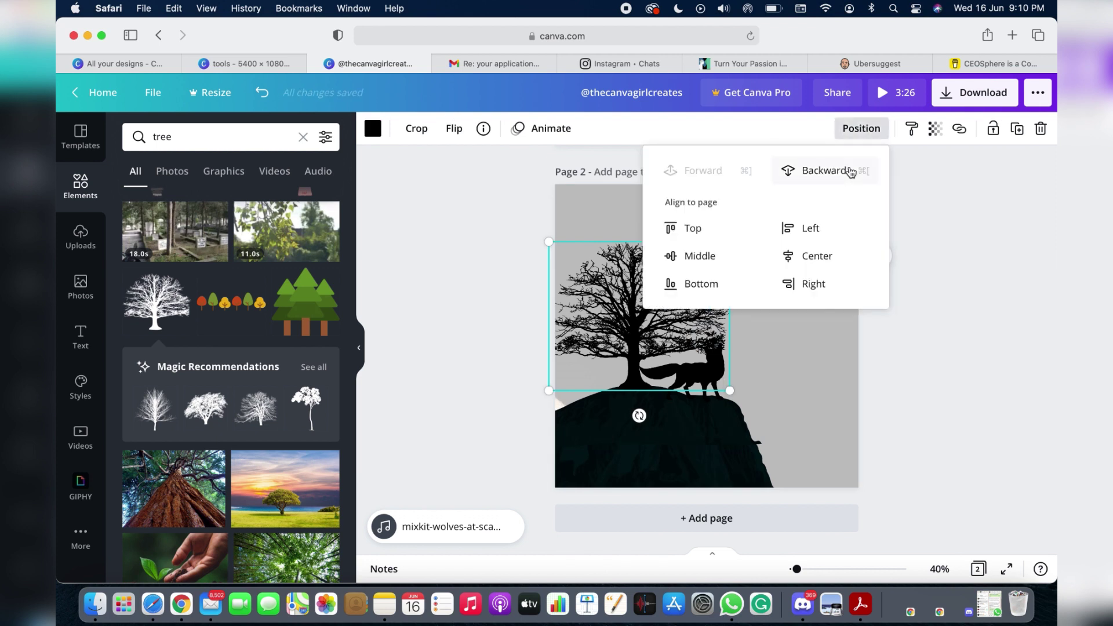
{"action": "left_click", "coordinate": [809, 172]}
- Shrink the fox silhouette slightly and deselect it
{"action": "left_click", "coordinate": [698, 377]}
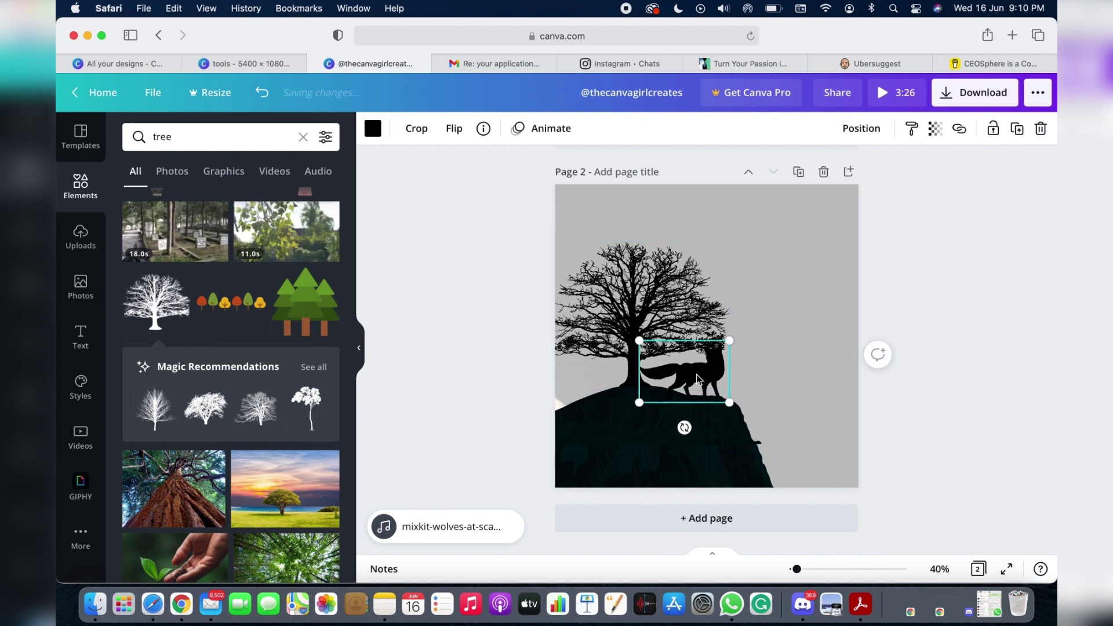
{"action": "left_click_drag", "start_coordinate": [729, 341], "coordinate": [718, 349]}
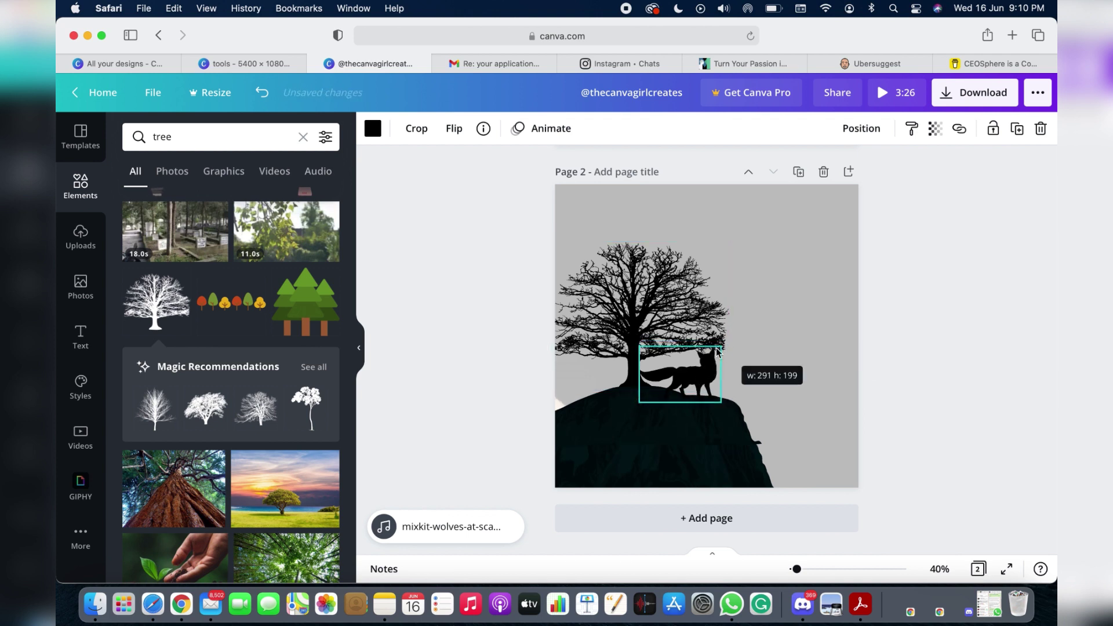
{"action": "left_click", "coordinate": [913, 360]}
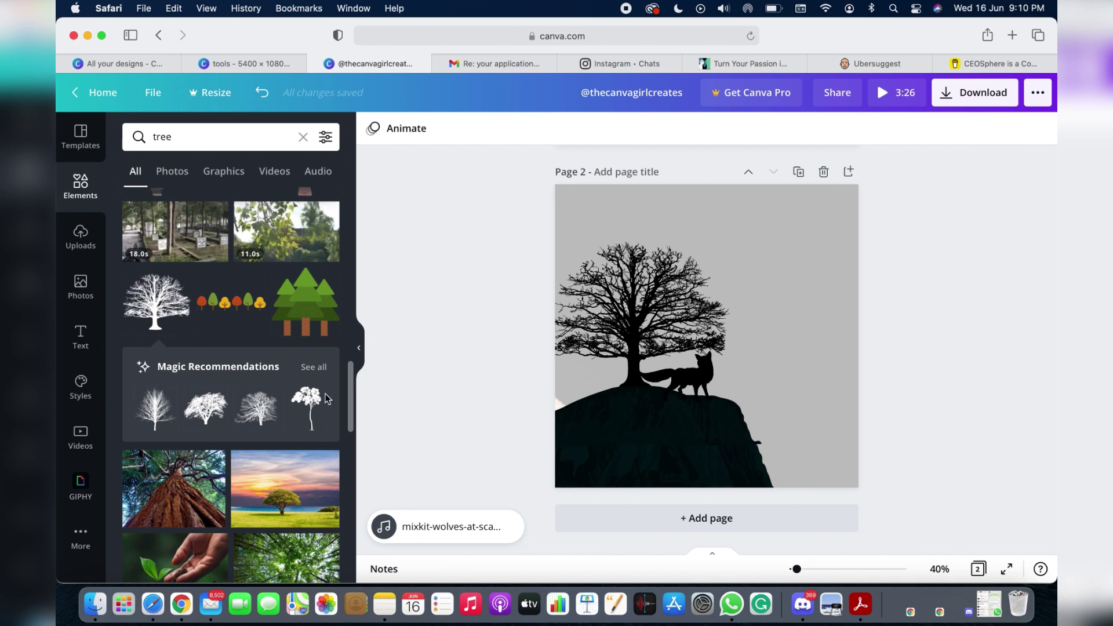
- Search Elements for 'rock' graphics
{"action": "scroll", "coordinate": [278, 401], "scroll_direction": "down", "scroll_amount": 2}
{"action": "scroll", "coordinate": [249, 397], "scroll_direction": "down", "scroll_amount": 2}
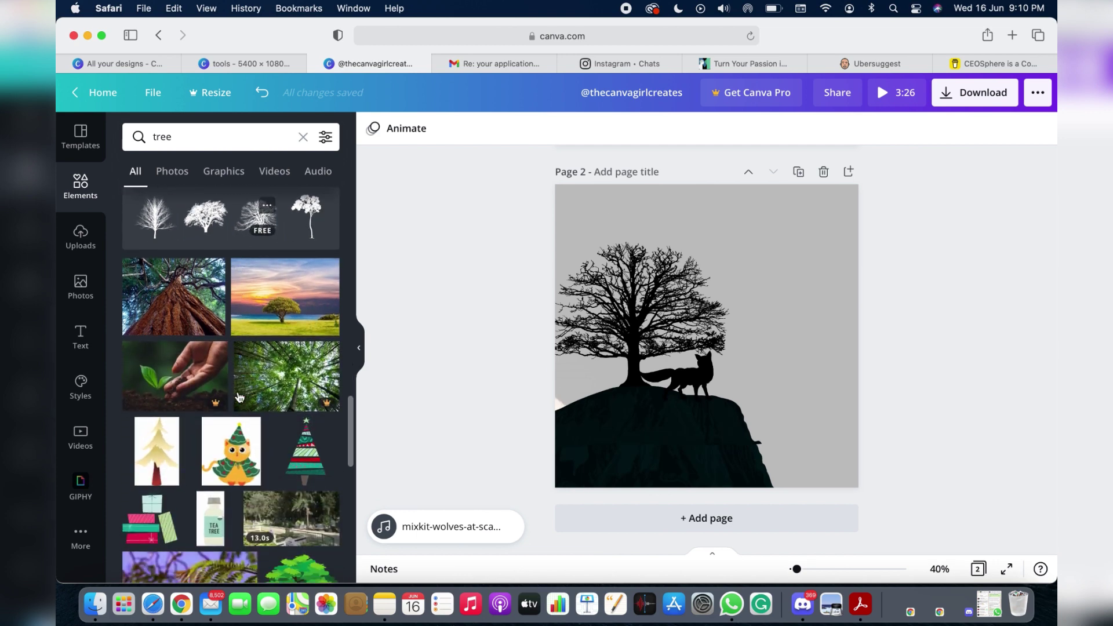
{"action": "scroll", "coordinate": [237, 397], "scroll_direction": "up", "scroll_amount": 3}
{"action": "scroll", "coordinate": [237, 398], "scroll_direction": "up", "scroll_amount": 2}
{"action": "scroll", "coordinate": [239, 397], "scroll_direction": "up", "scroll_amount": 3}
{"action": "scroll", "coordinate": [240, 397], "scroll_direction": "up", "scroll_amount": 5}
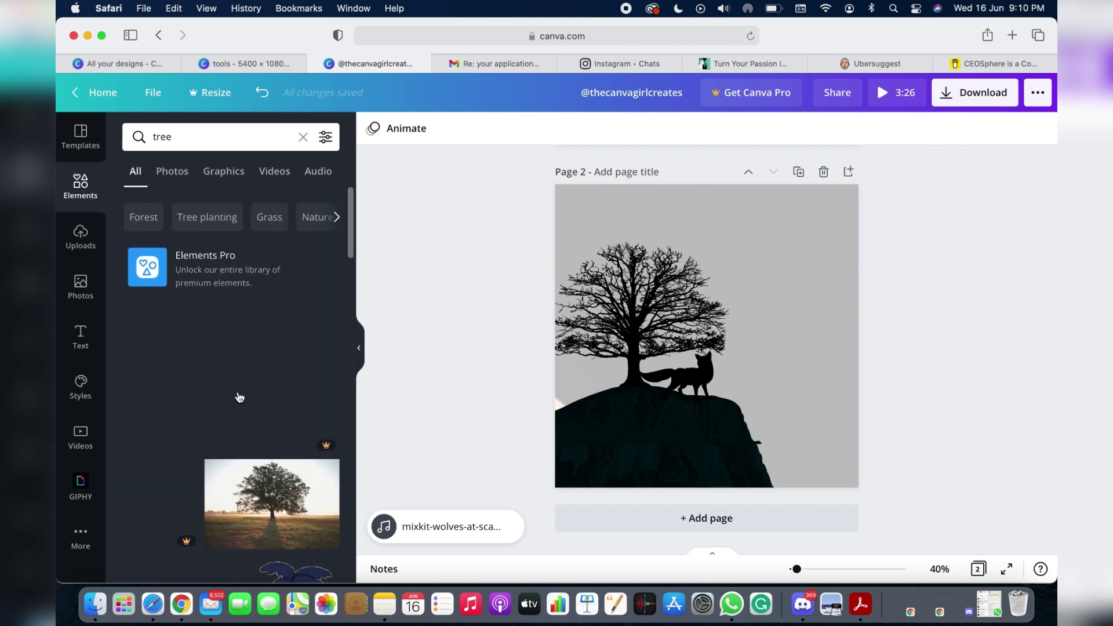
{"action": "mouse_move", "coordinate": [230, 335]}
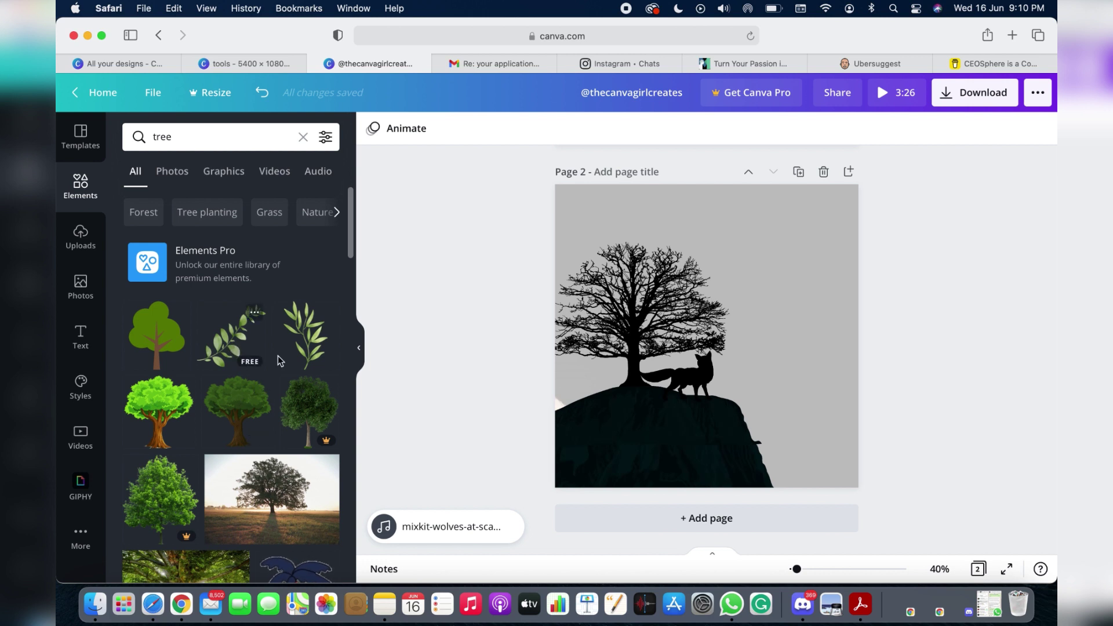
{"action": "left_click", "coordinate": [260, 131]}
{"action": "type", "text": "ro"}
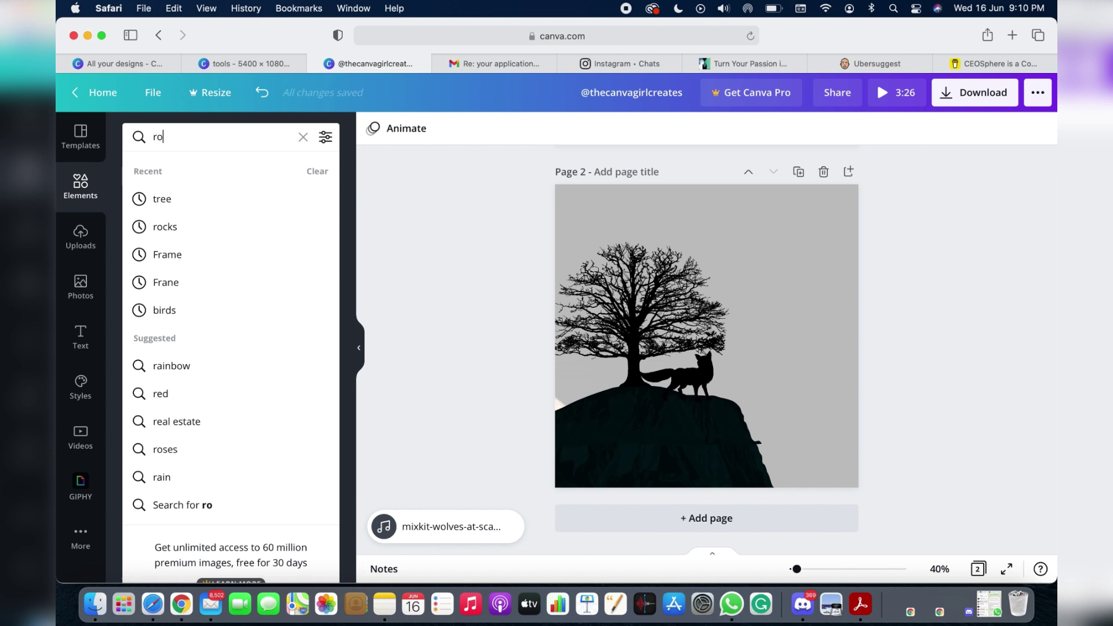
{"action": "type", "text": "ck"}
{"action": "key", "text": "Return"}
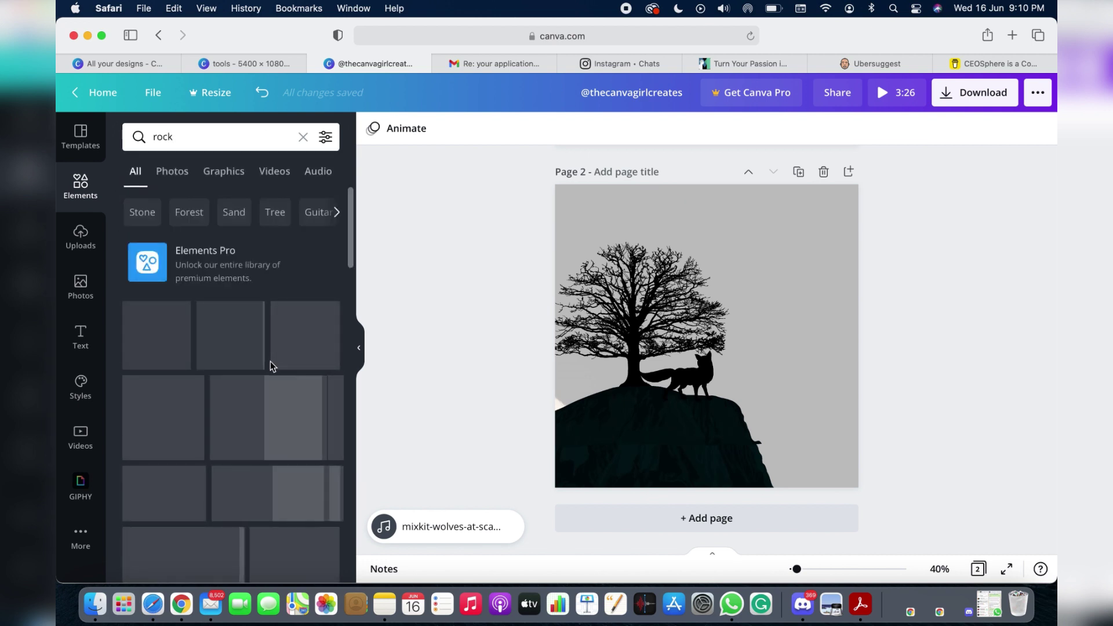
- Add the rocks graphic and shrink it onto the cliff's left edge
{"action": "scroll", "coordinate": [273, 414], "scroll_direction": "down", "scroll_amount": 1}
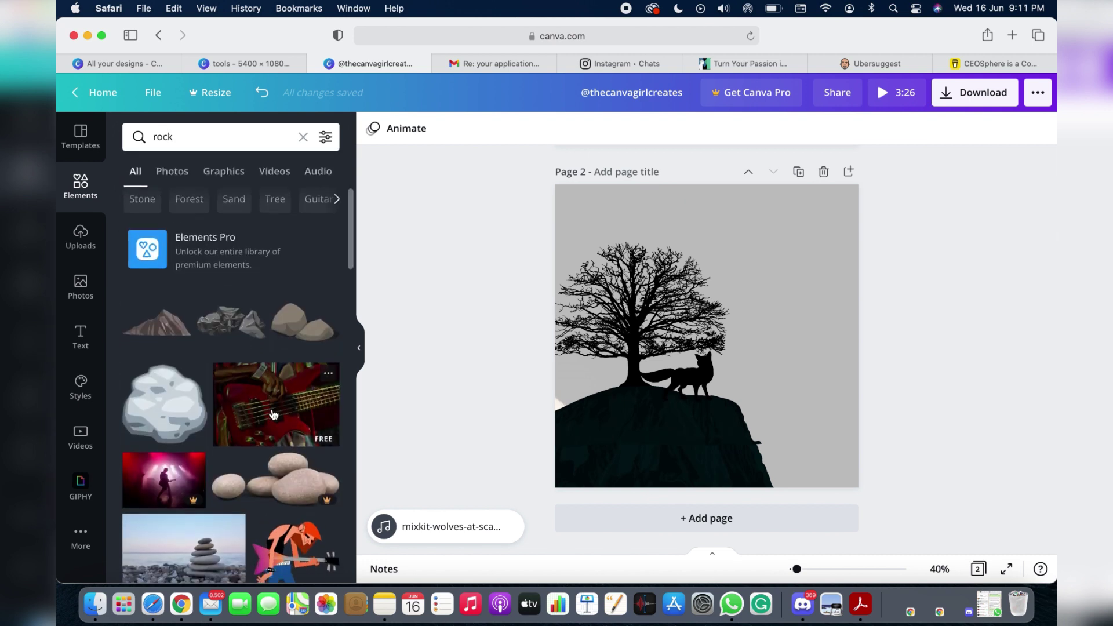
{"action": "left_click", "coordinate": [286, 331]}
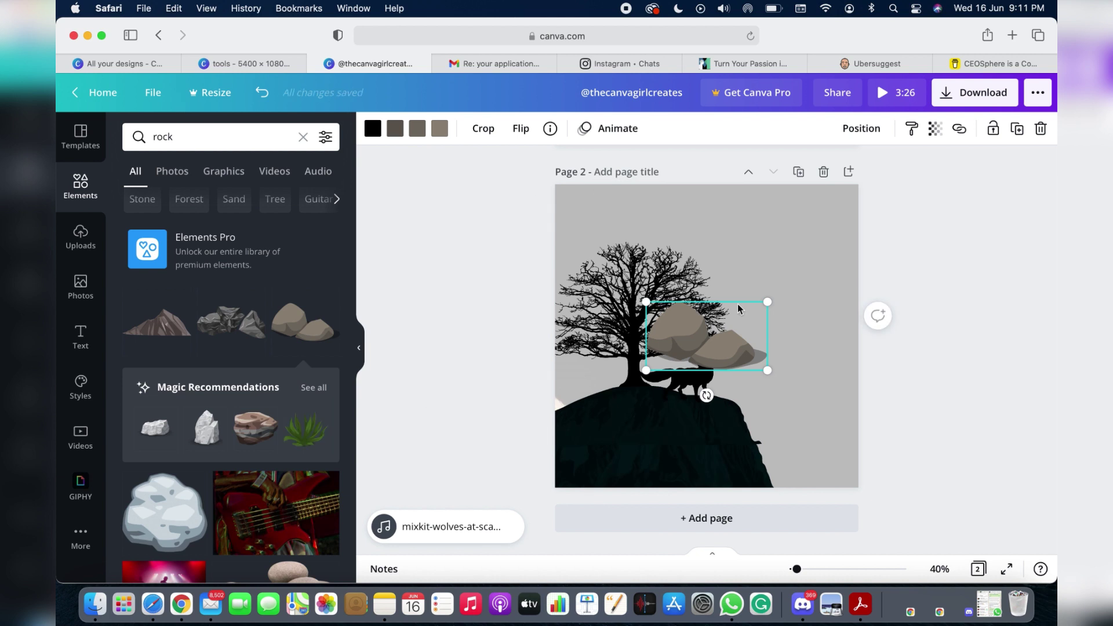
{"action": "left_click_drag", "start_coordinate": [768, 302], "coordinate": [561, 403]}
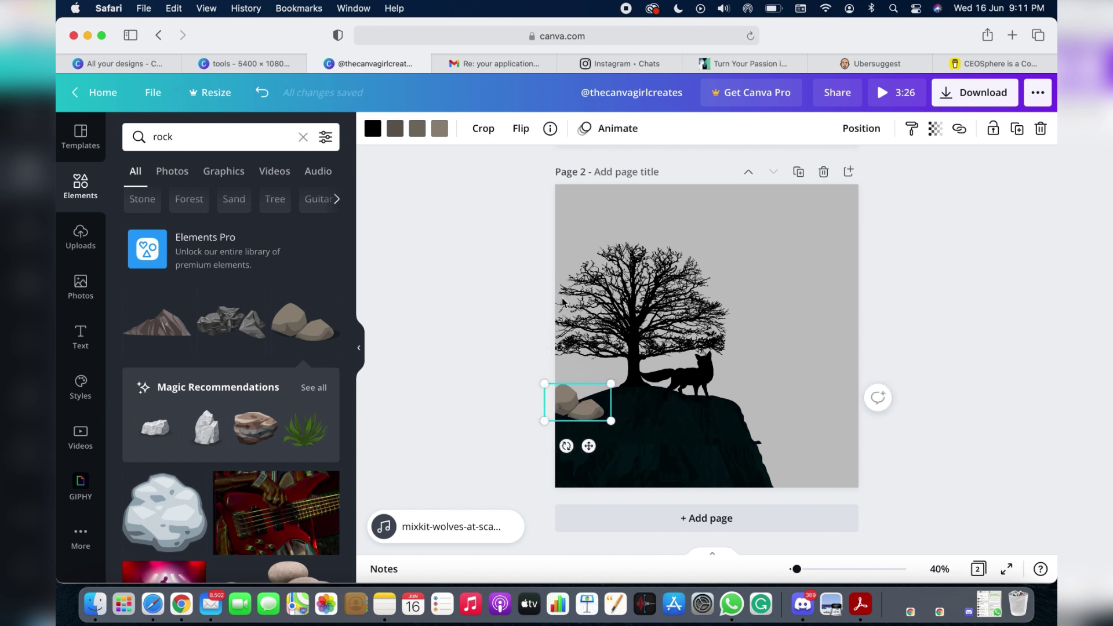
- Turn all three rock shades near-black with Photo Colors, then nudge the rocks right
{"action": "left_click", "coordinate": [373, 129]}
{"action": "left_click", "coordinate": [176, 248]}
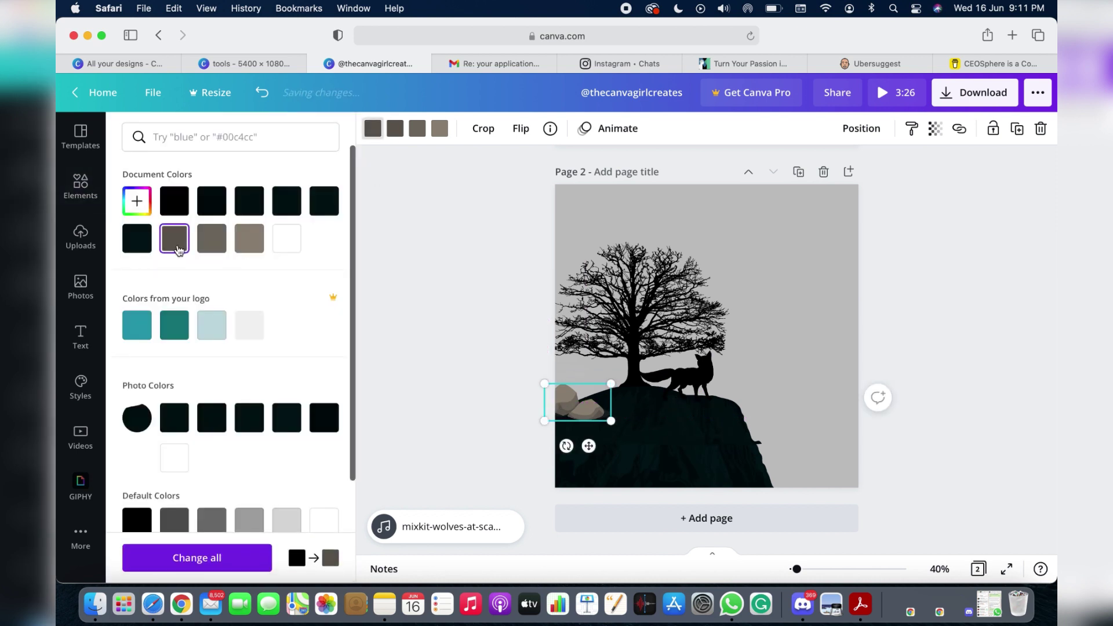
{"action": "left_click", "coordinate": [174, 419]}
{"action": "left_click", "coordinate": [417, 129]}
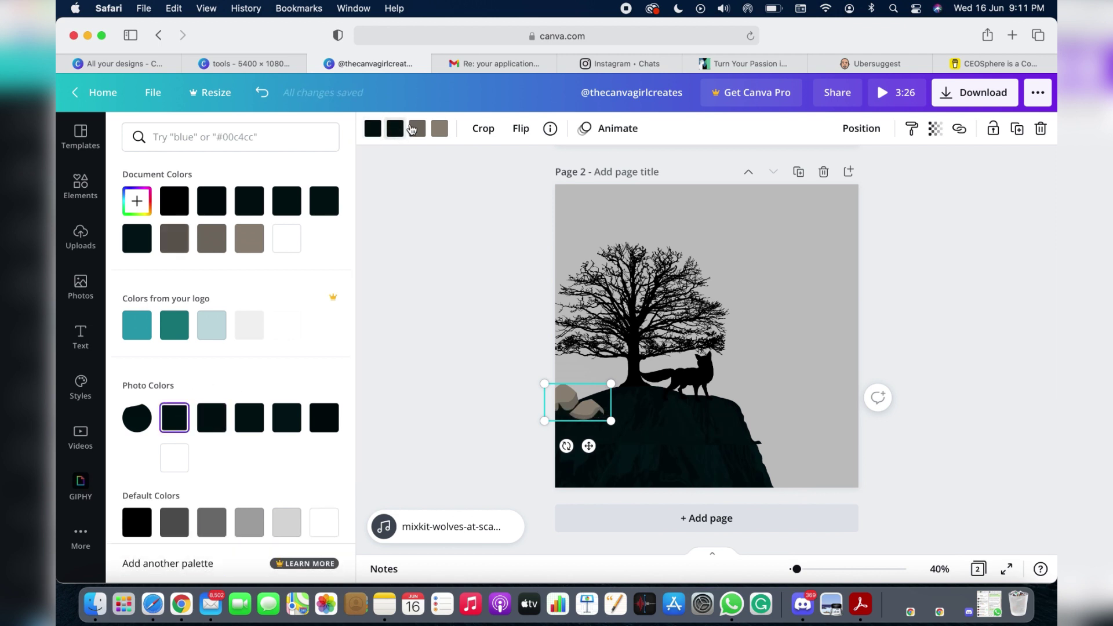
{"action": "left_click", "coordinate": [250, 417]}
{"action": "left_click", "coordinate": [440, 128]}
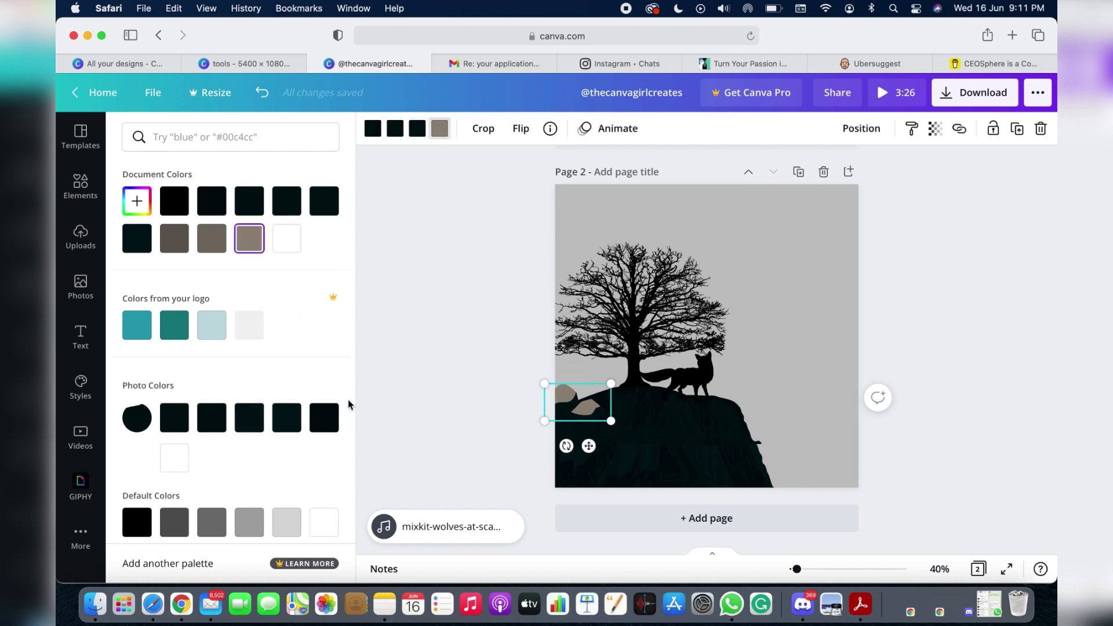
{"action": "left_click", "coordinate": [324, 418]}
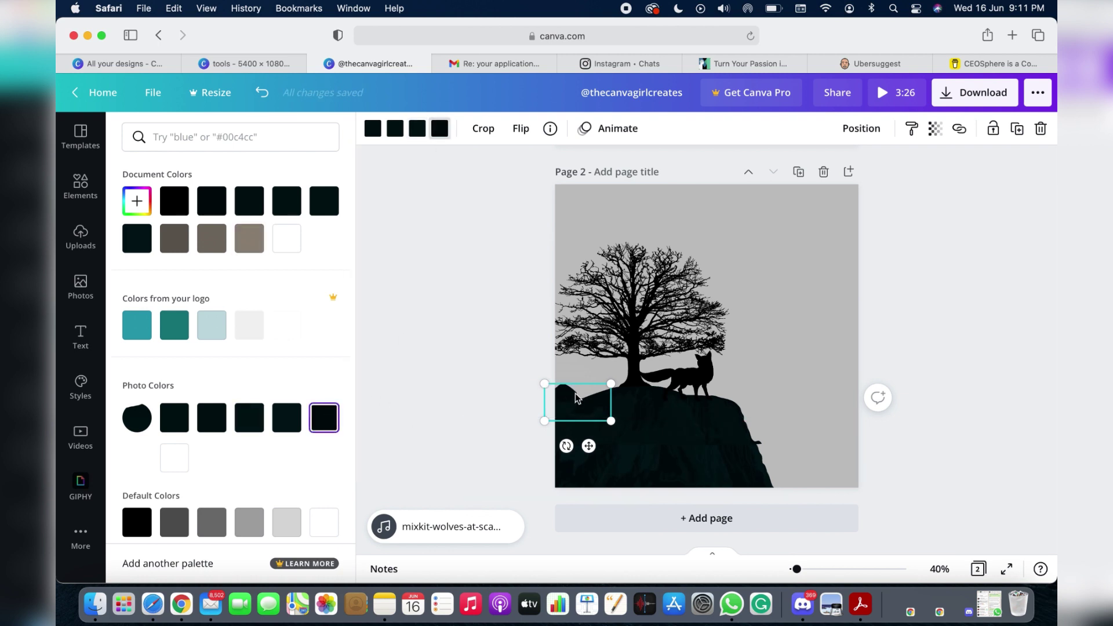
{"action": "left_click_drag", "start_coordinate": [566, 398], "coordinate": [569, 399]}
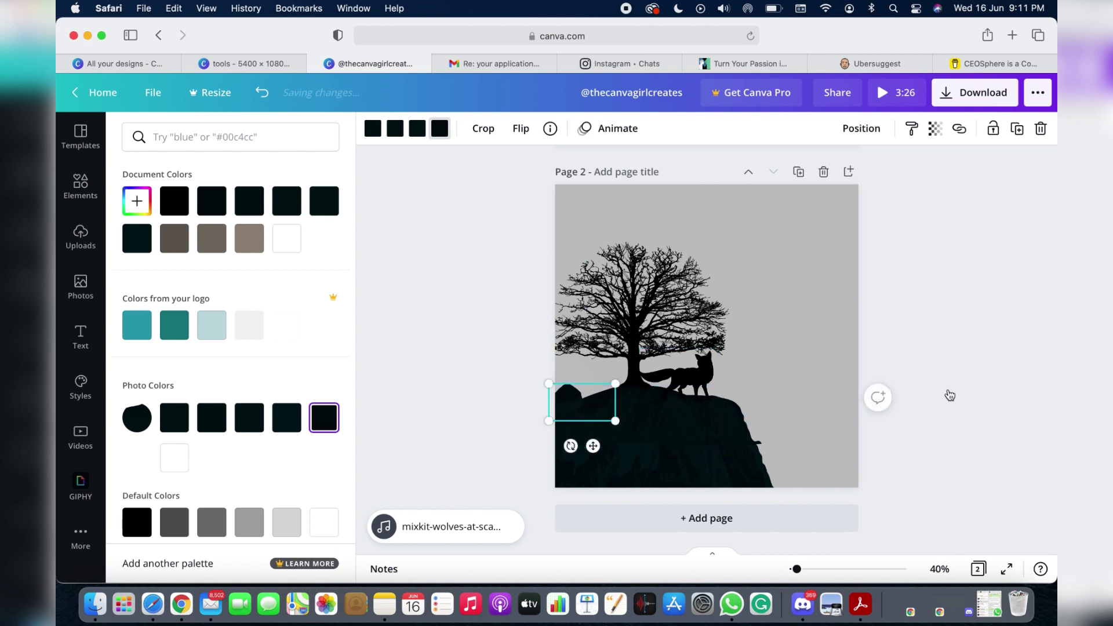
{"action": "left_click", "coordinate": [989, 347]}
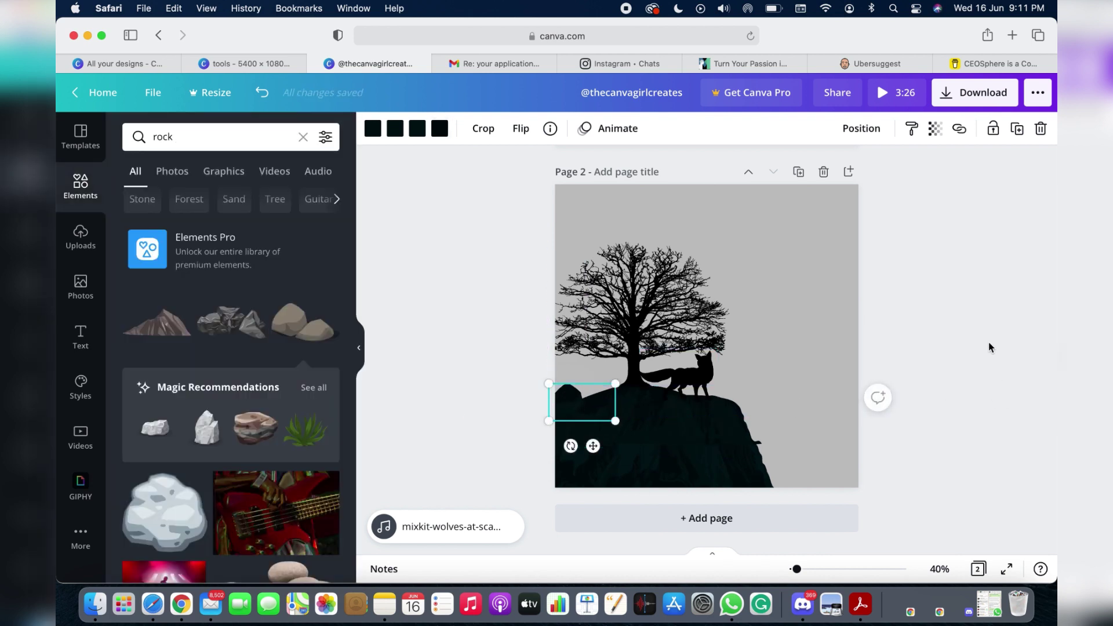
- Set the background moon video's transparency to 100
{"action": "left_click", "coordinate": [778, 231]}
{"action": "left_click", "coordinate": [981, 130]}
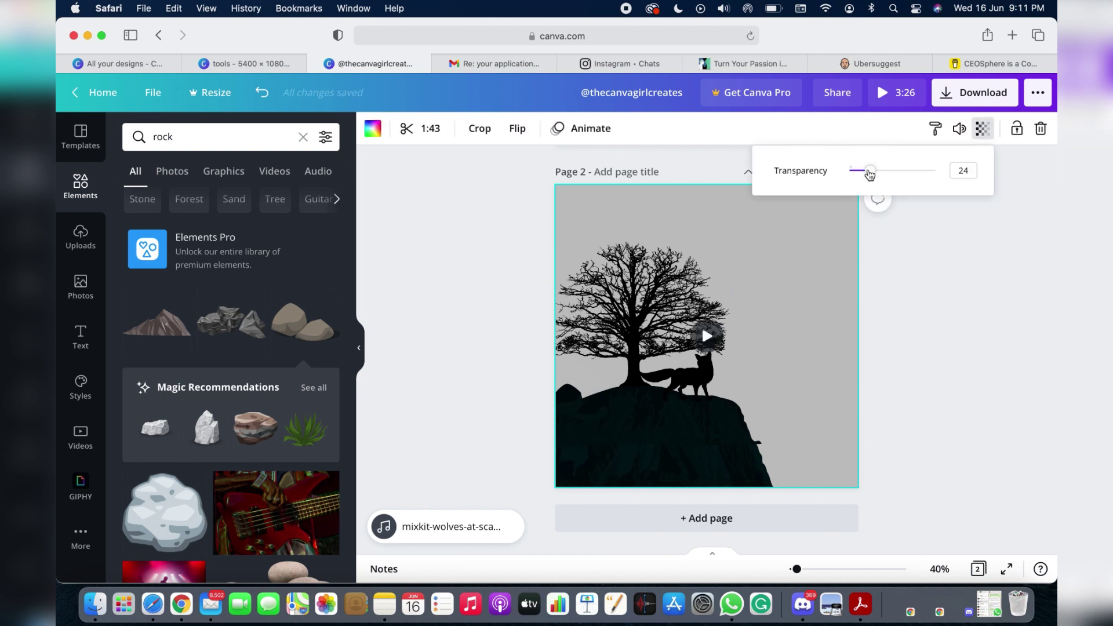
{"action": "left_click_drag", "start_coordinate": [869, 174], "coordinate": [967, 188]}
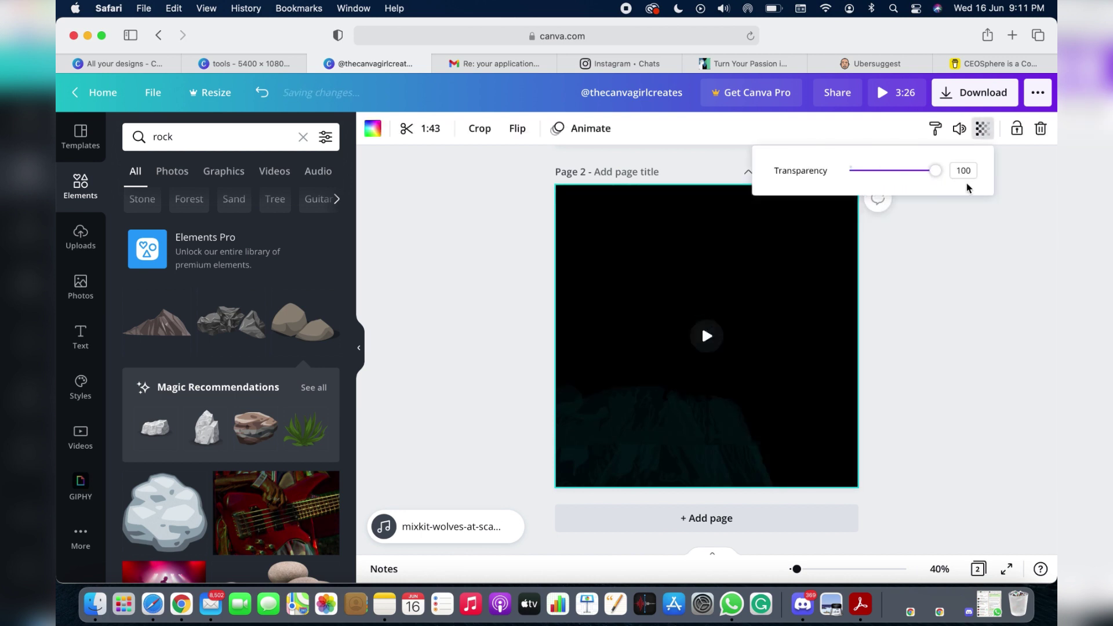
{"action": "left_click", "coordinate": [1027, 362]}
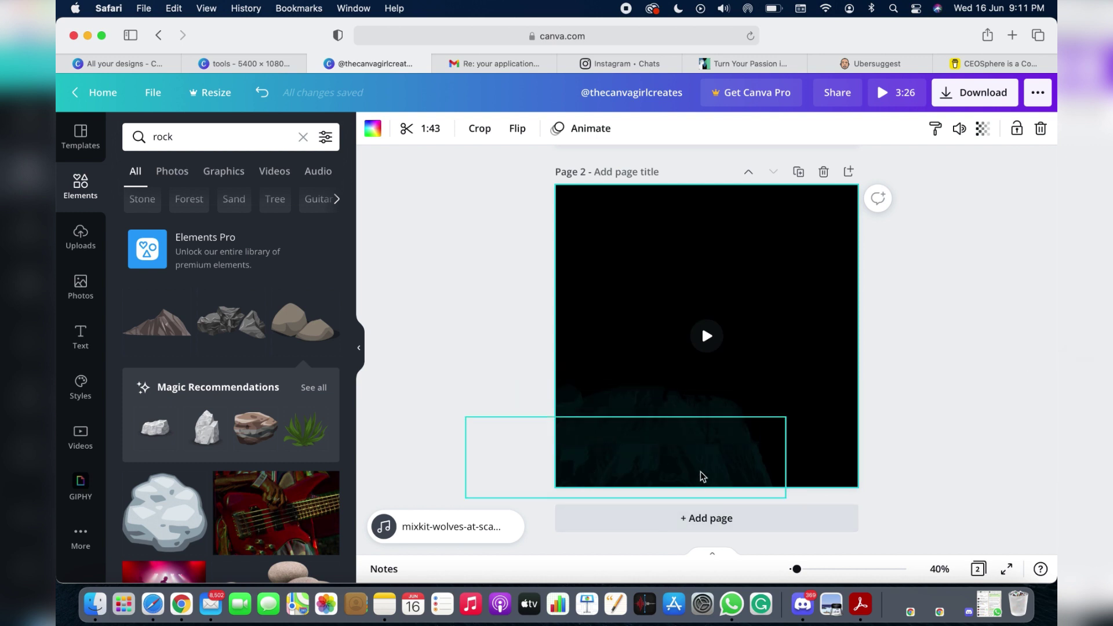
- Reselect the moon video and start it playing
{"action": "left_click", "coordinate": [951, 348]}
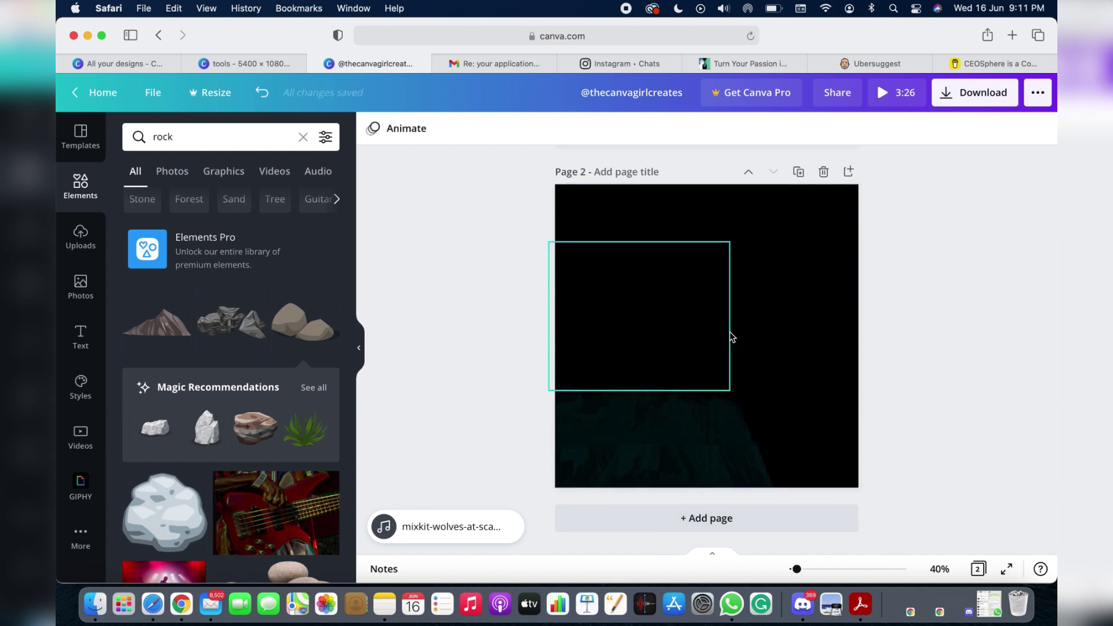
{"action": "left_click", "coordinate": [733, 338]}
{"action": "left_click", "coordinate": [708, 342]}
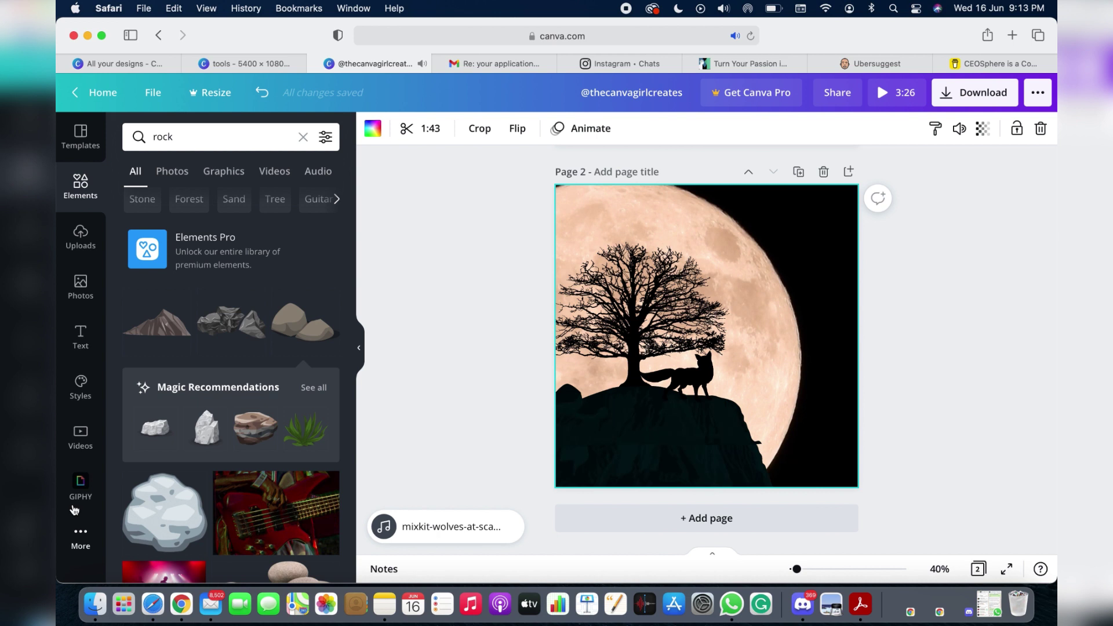
- Open the Audio library from More, then pause the moon video with Space
{"action": "left_click", "coordinate": [80, 535]}
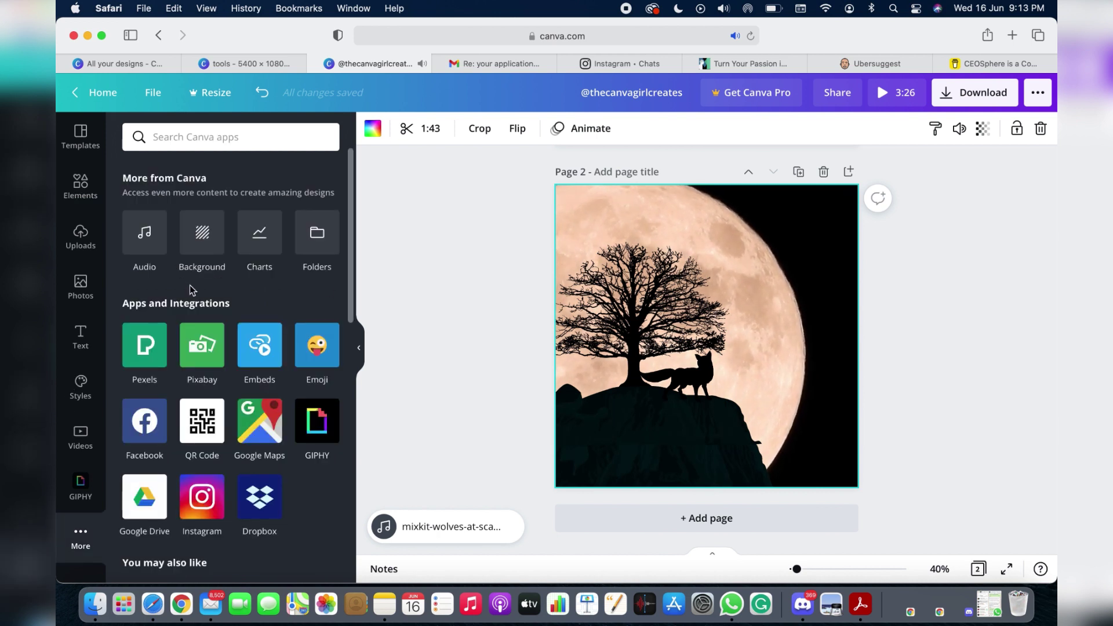
{"action": "left_click", "coordinate": [148, 237]}
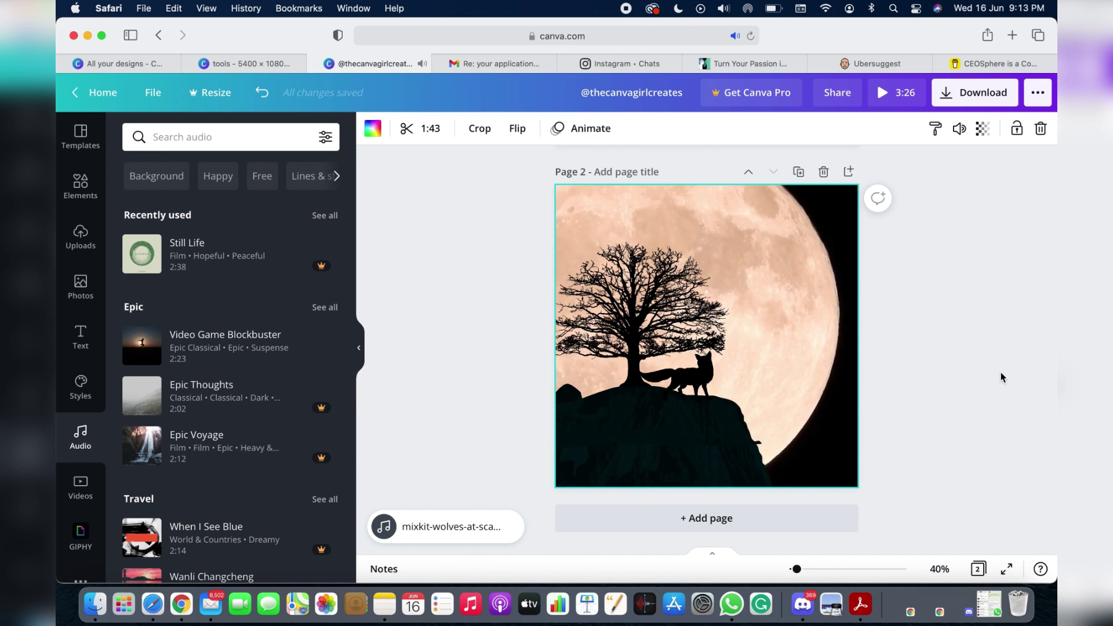
{"action": "key", "text": "space"}
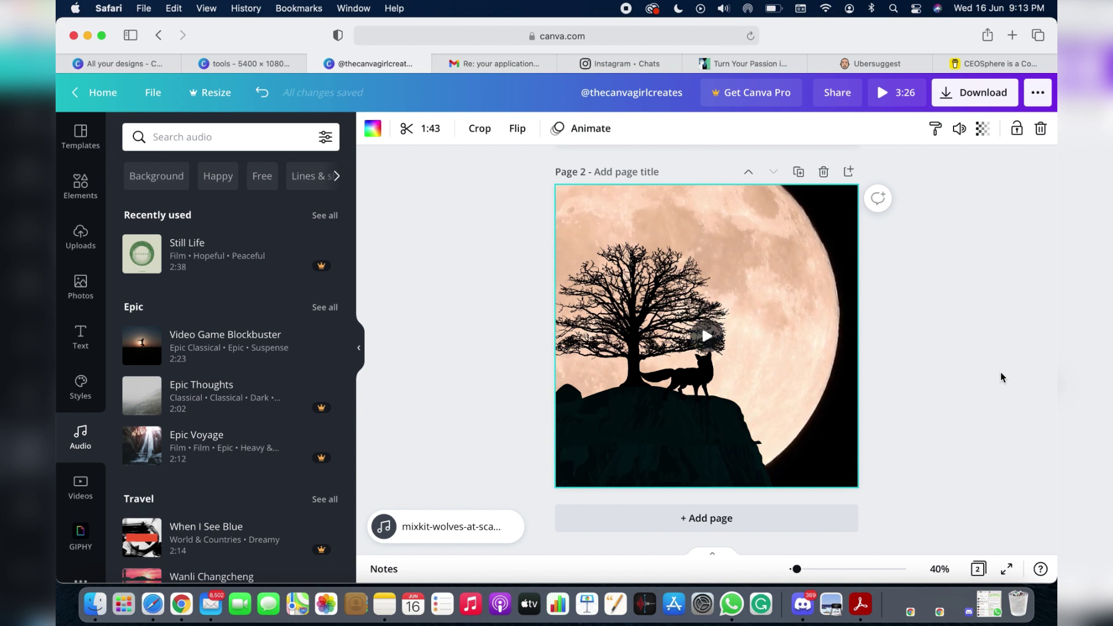